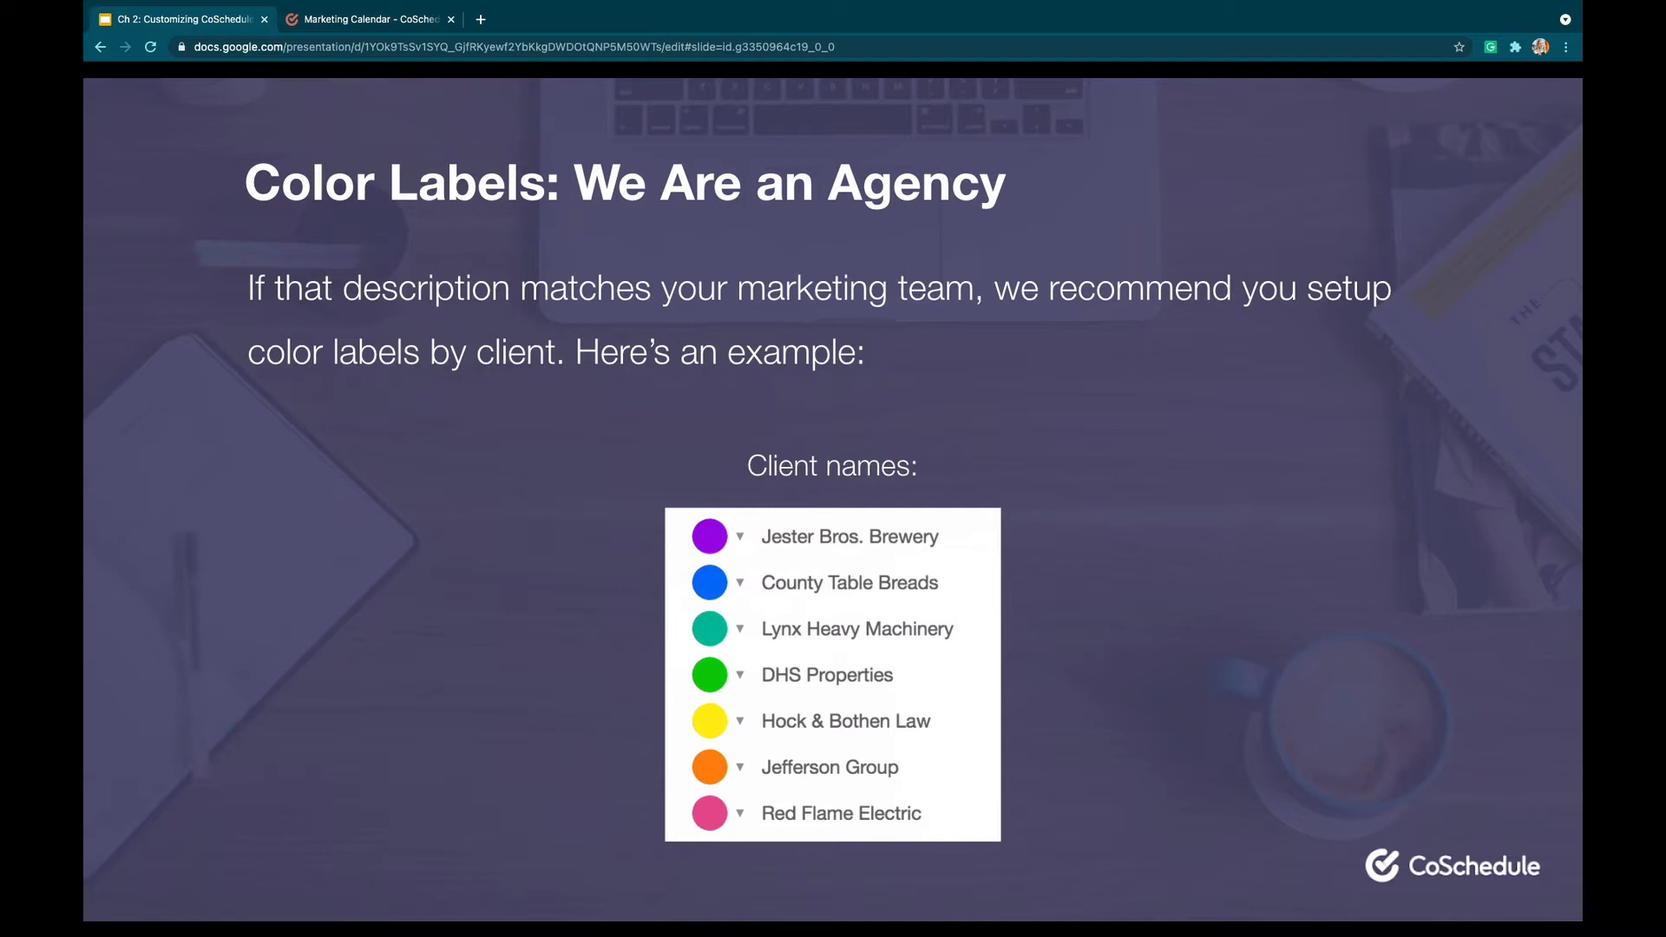
# Switch to the CoSchedule marketing calendar and open its settings page
pyautogui.press('Right')
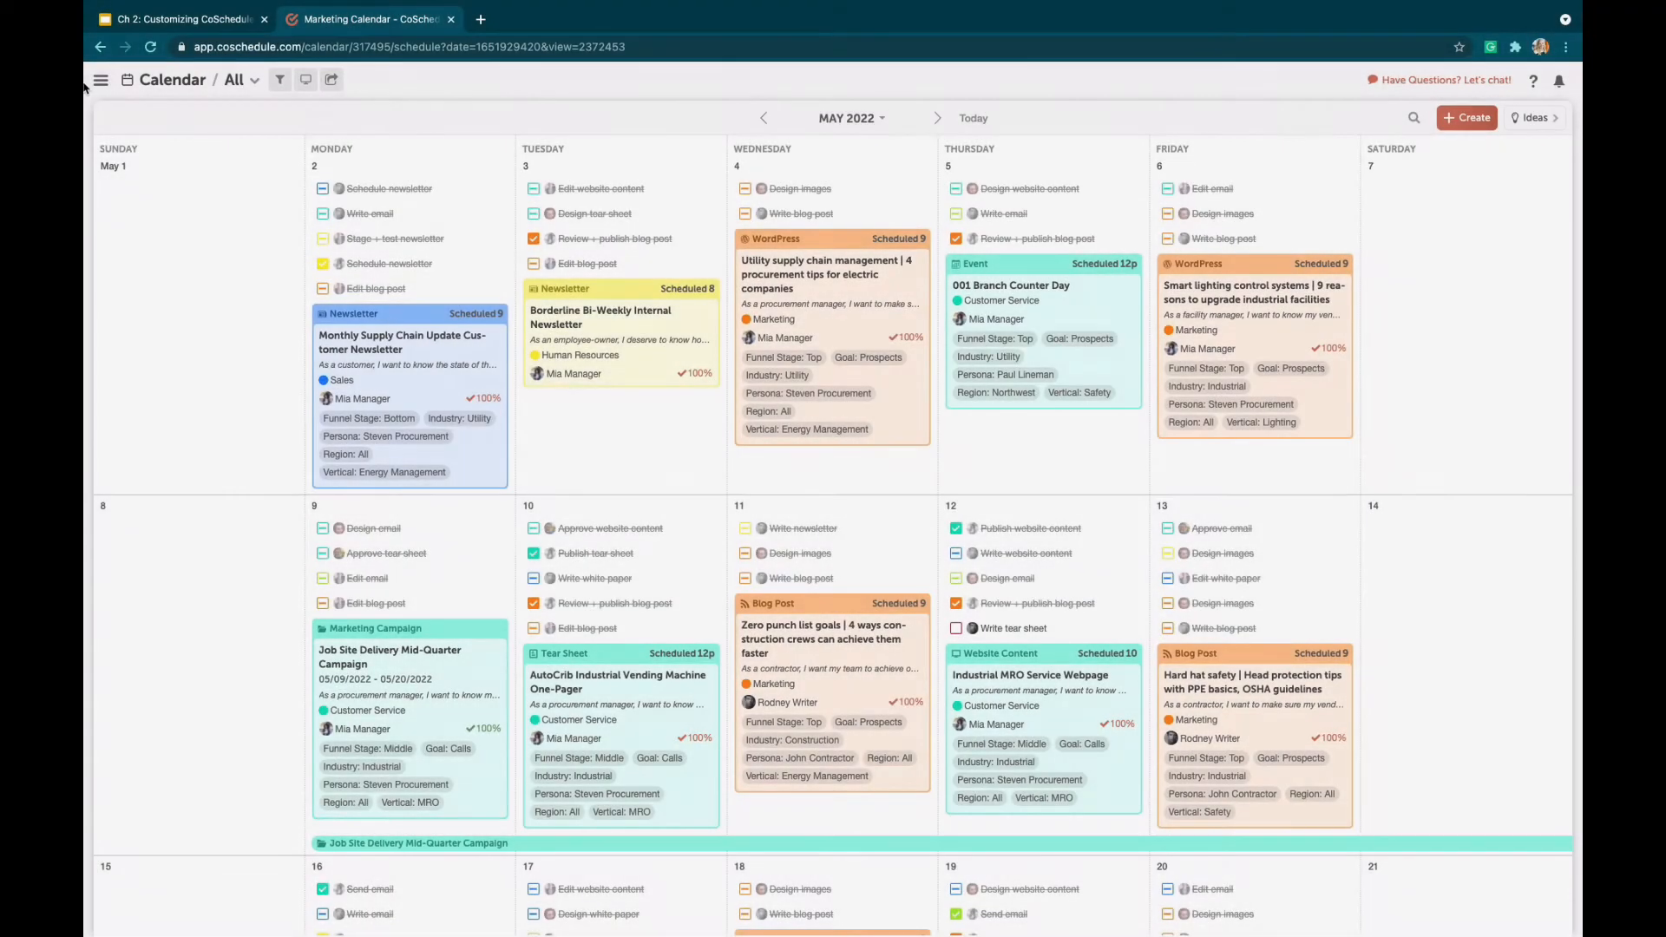
pyautogui.click(99, 80)
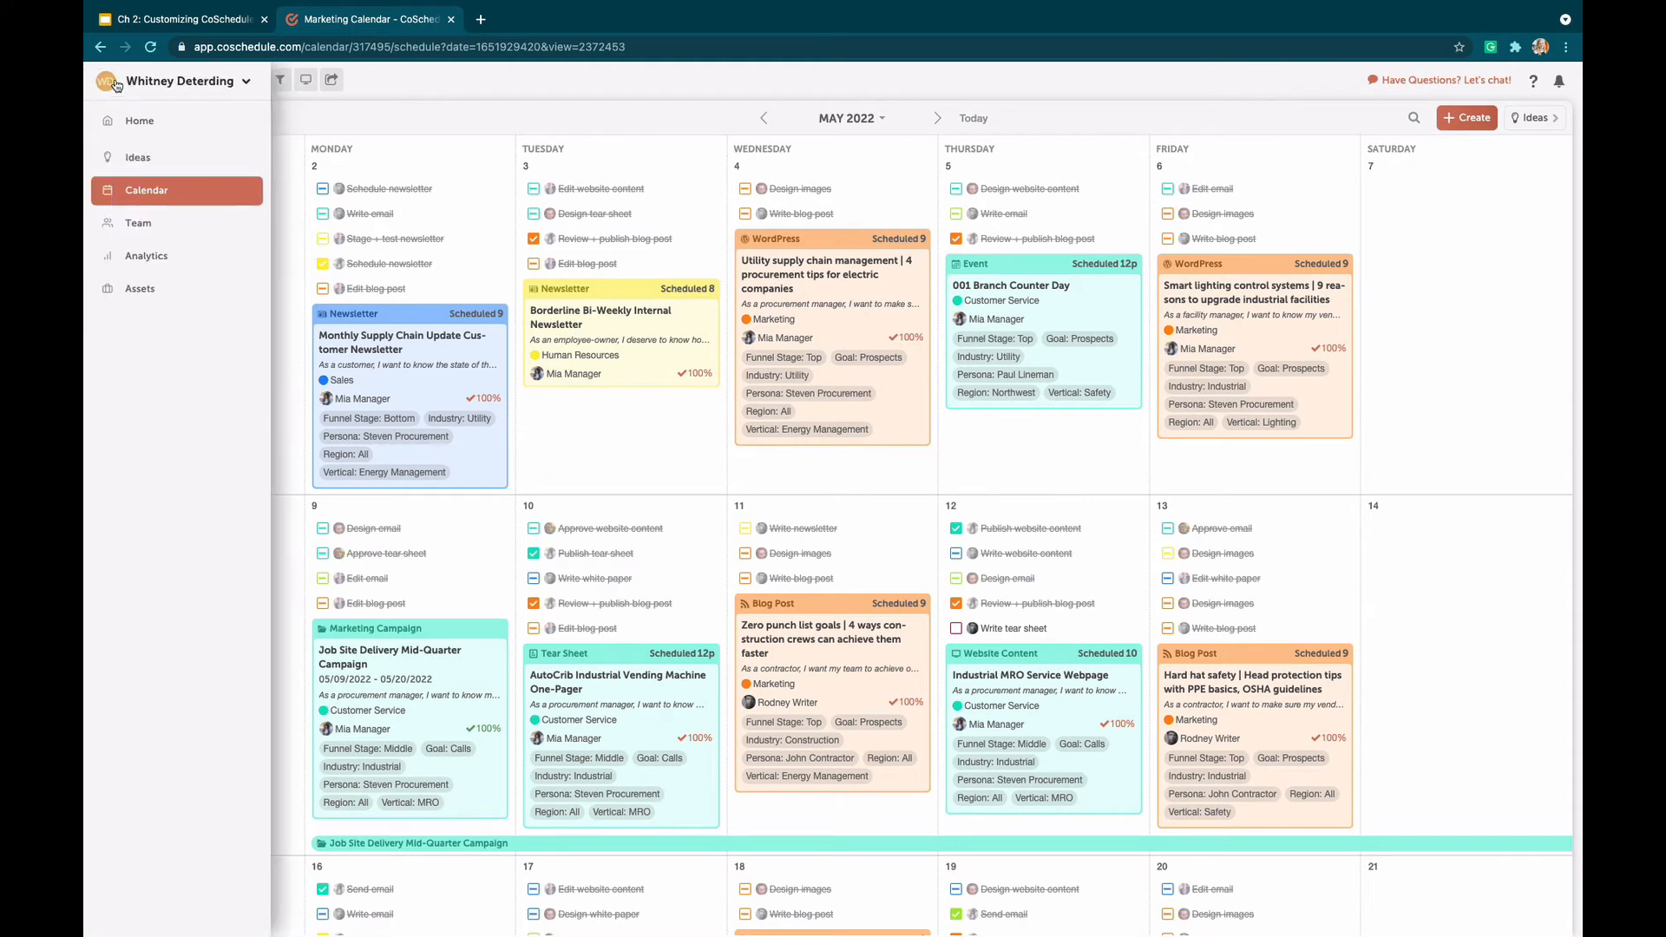
pyautogui.click(158, 87)
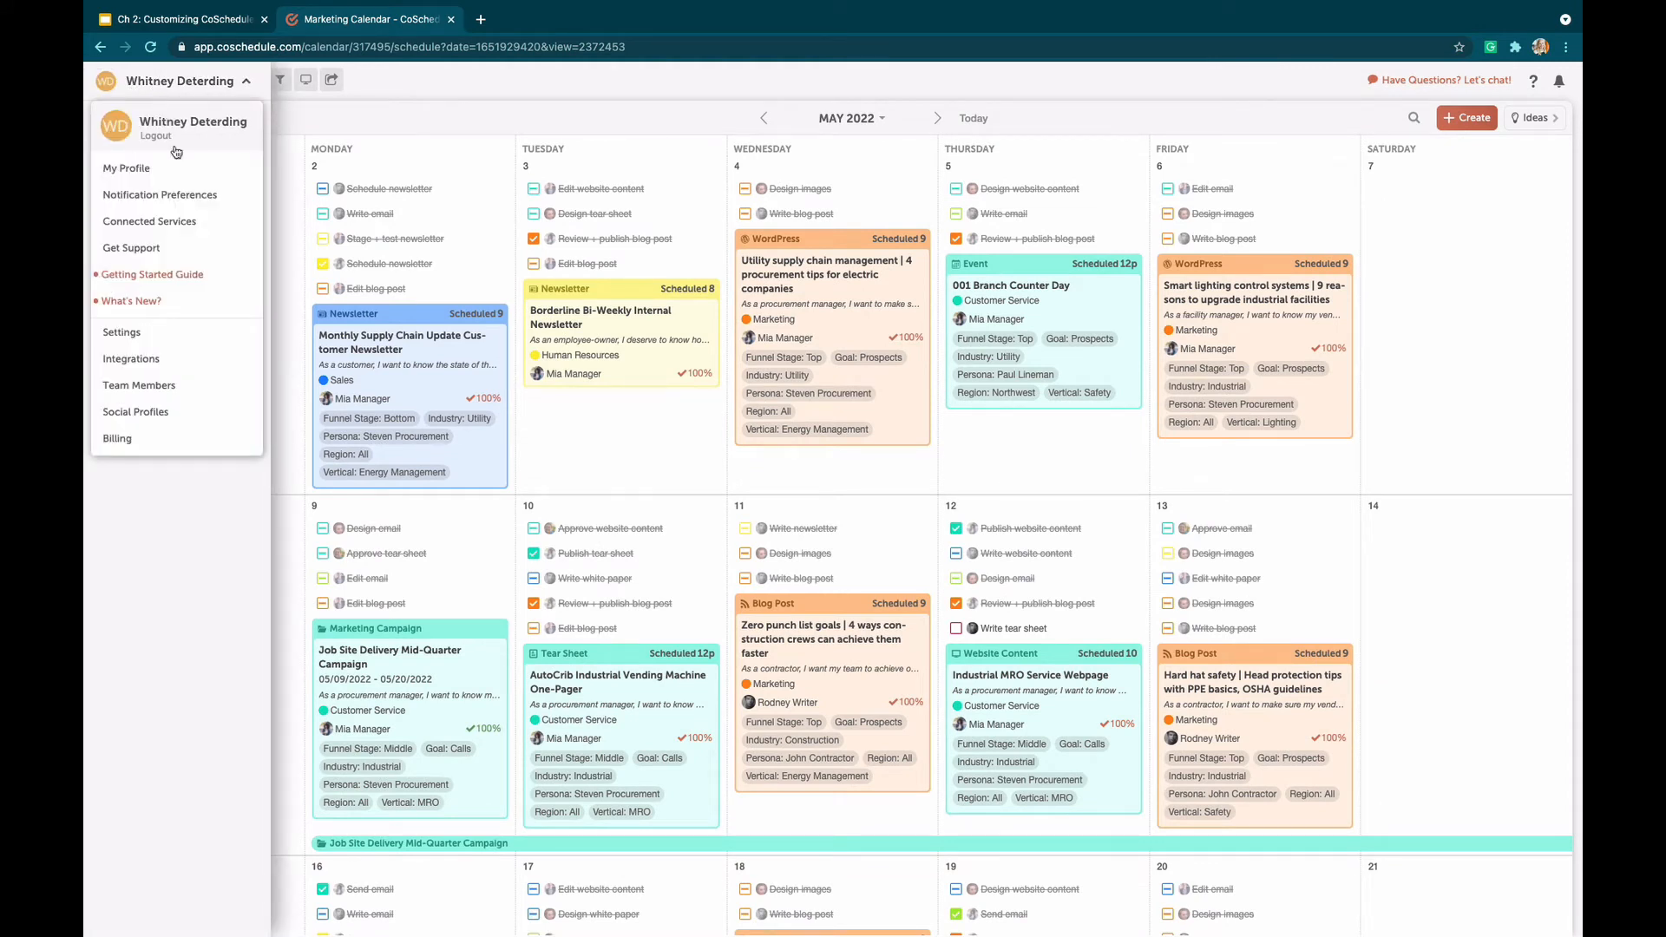
pyautogui.click(121, 333)
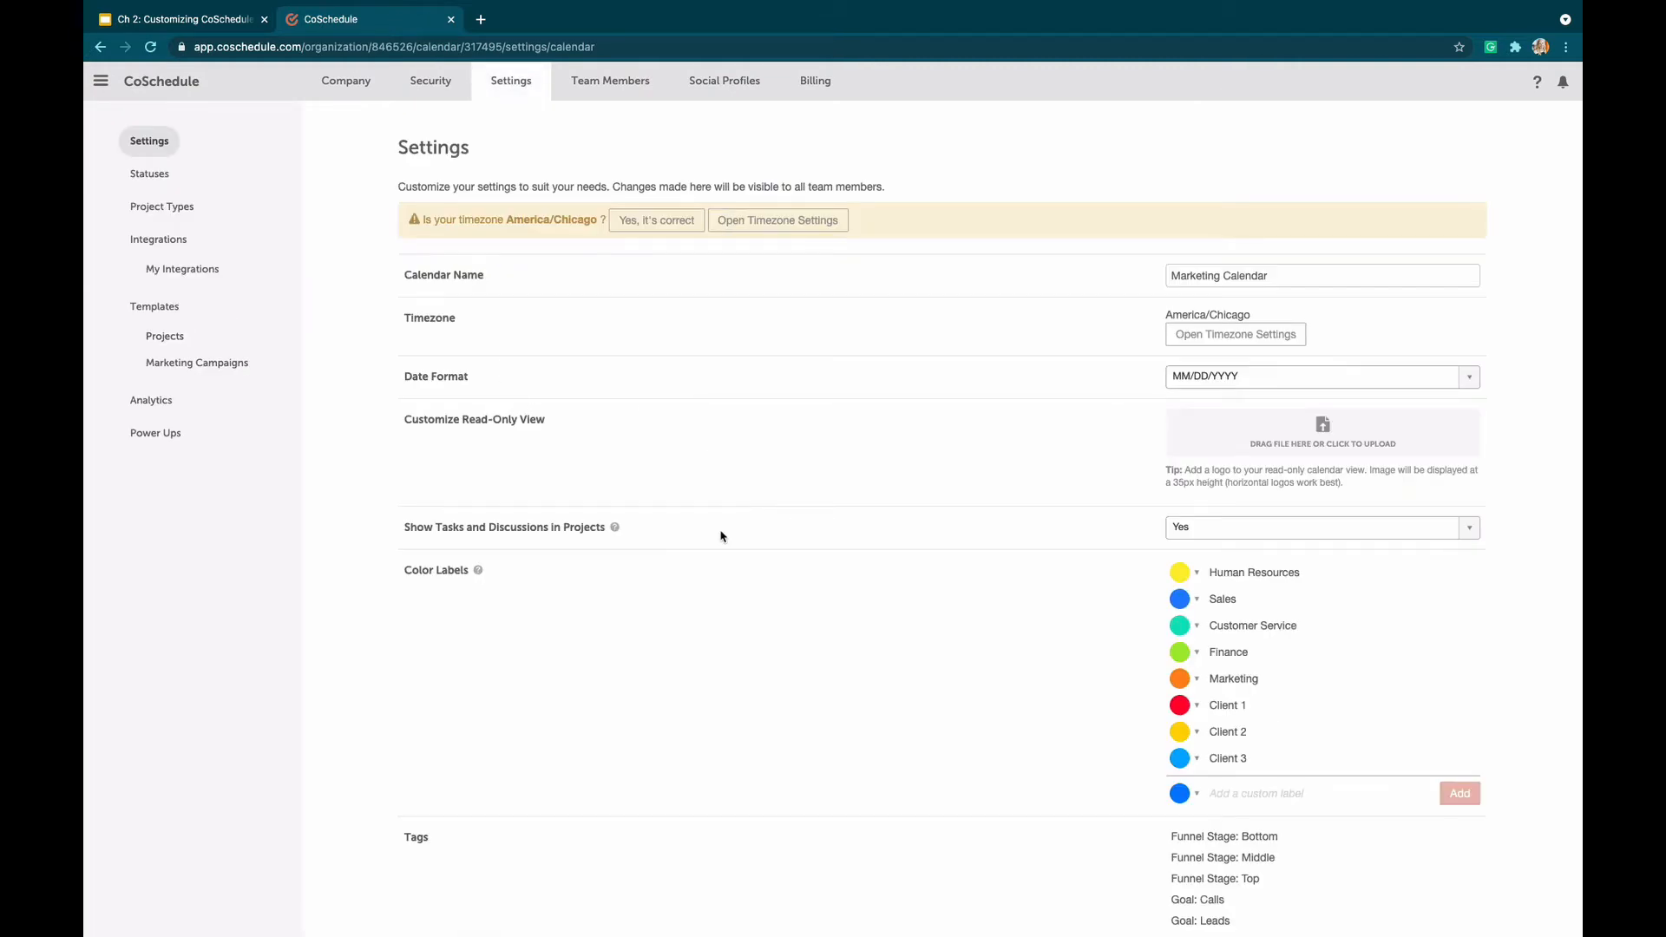
# Add a custom color label named TEST in pink (#ff00aa) to the calendar's color labels
pyautogui.scroll(-3, 722, 533)
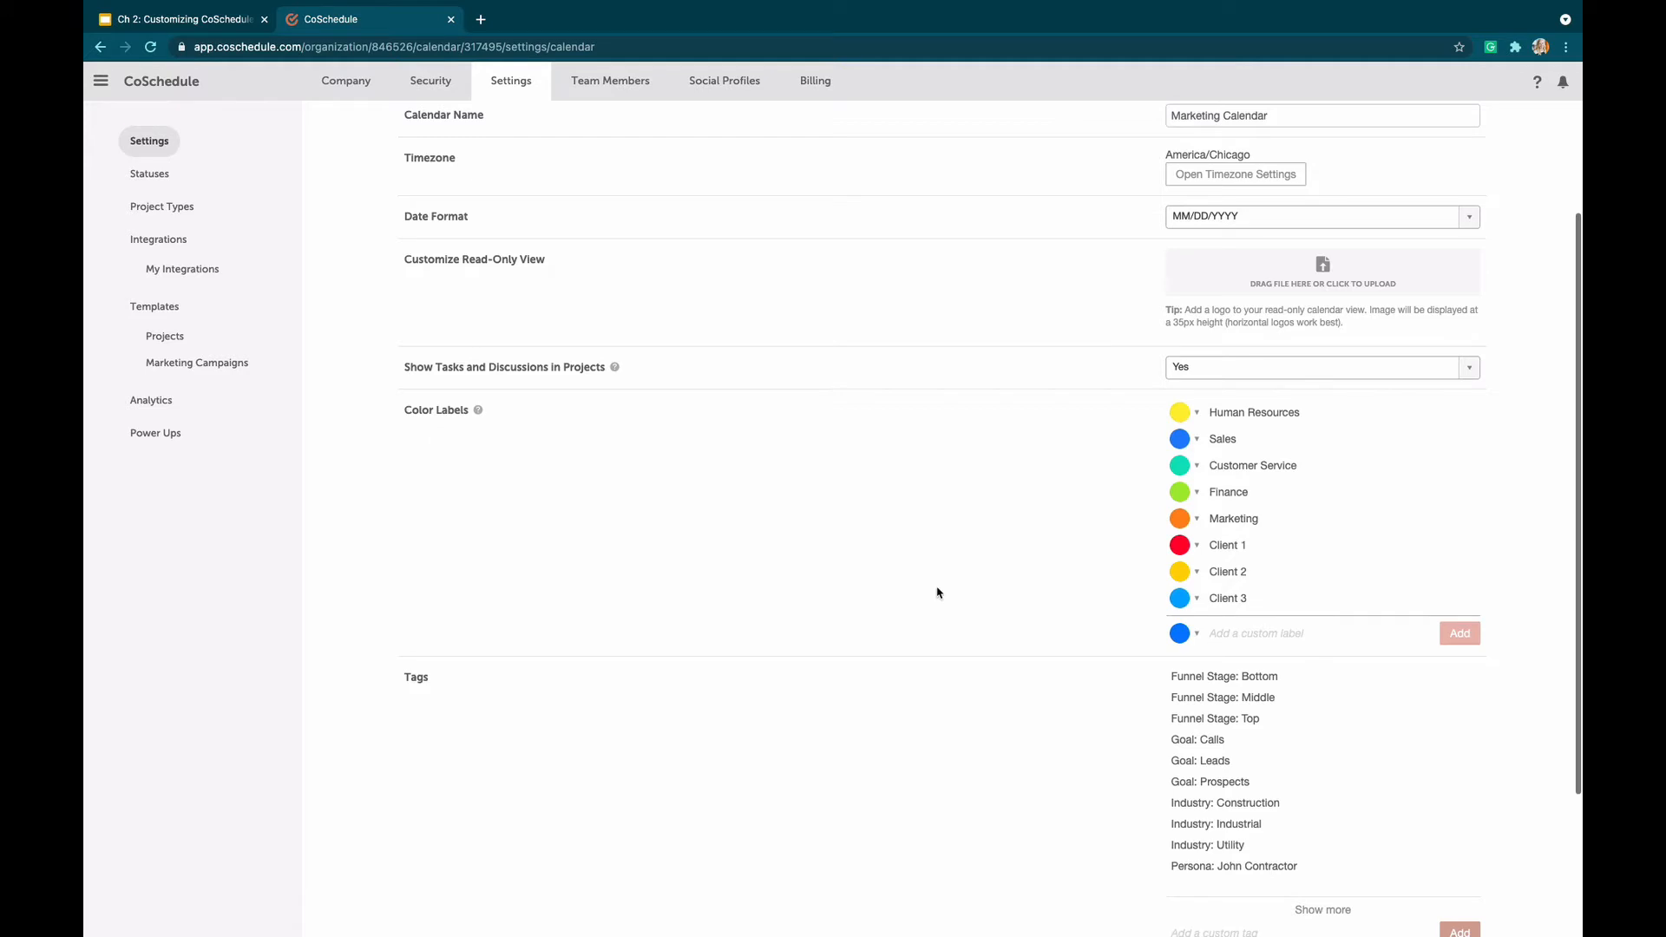
pyautogui.click(1241, 633)
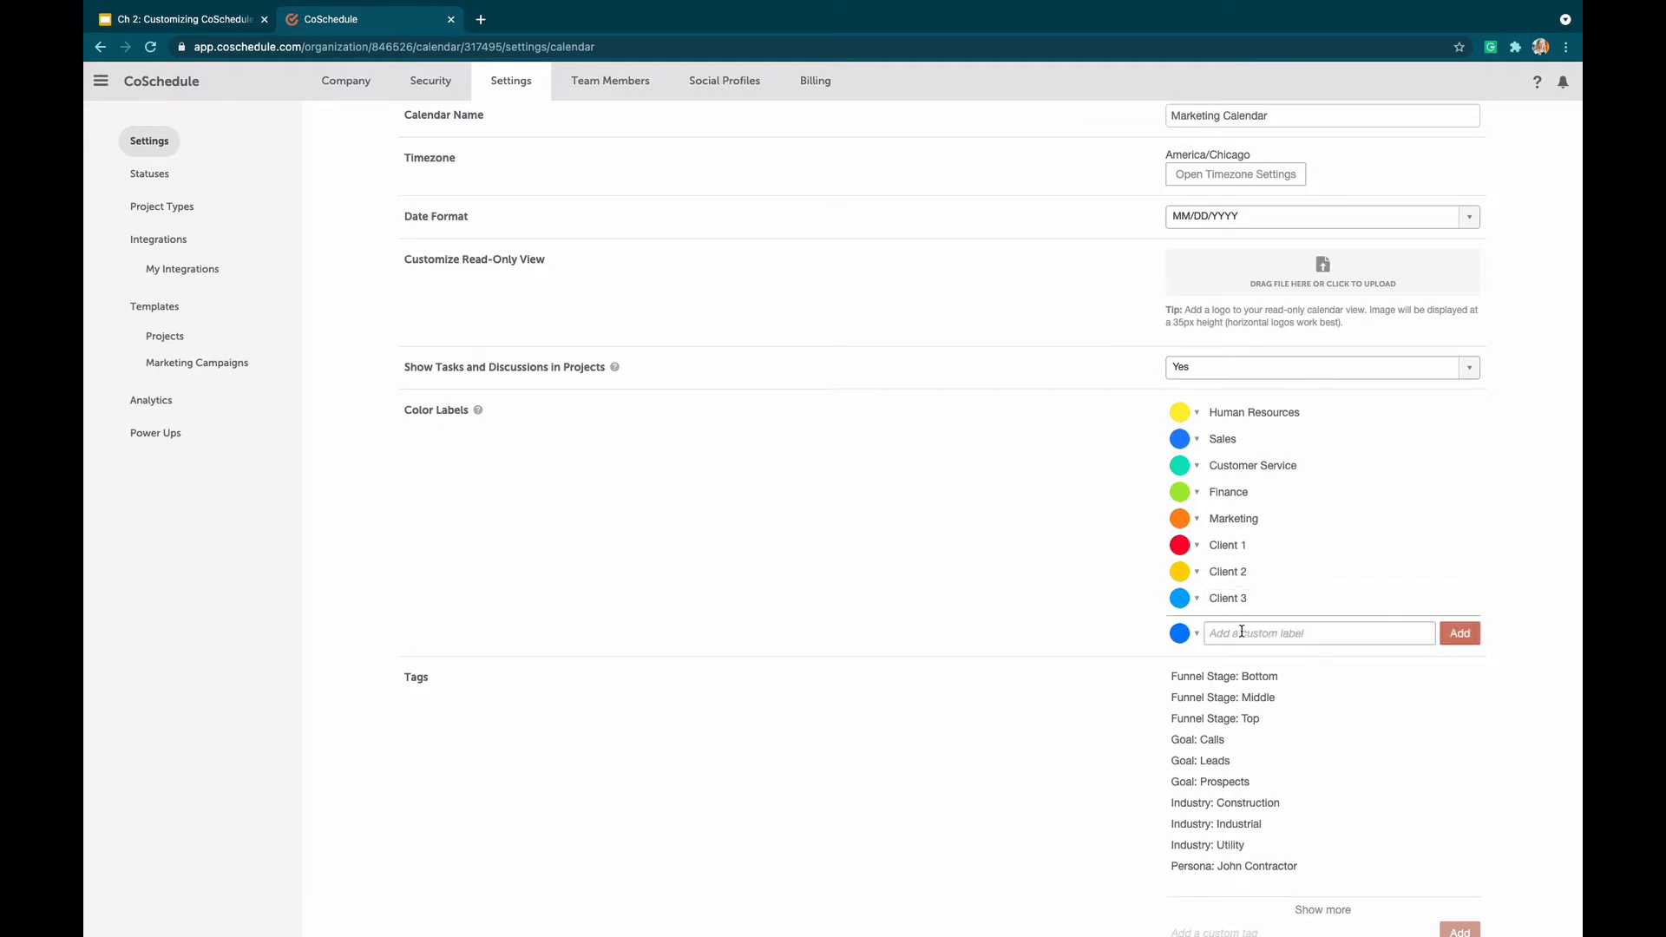
pyautogui.write('TEST')
pyautogui.click(1180, 635)
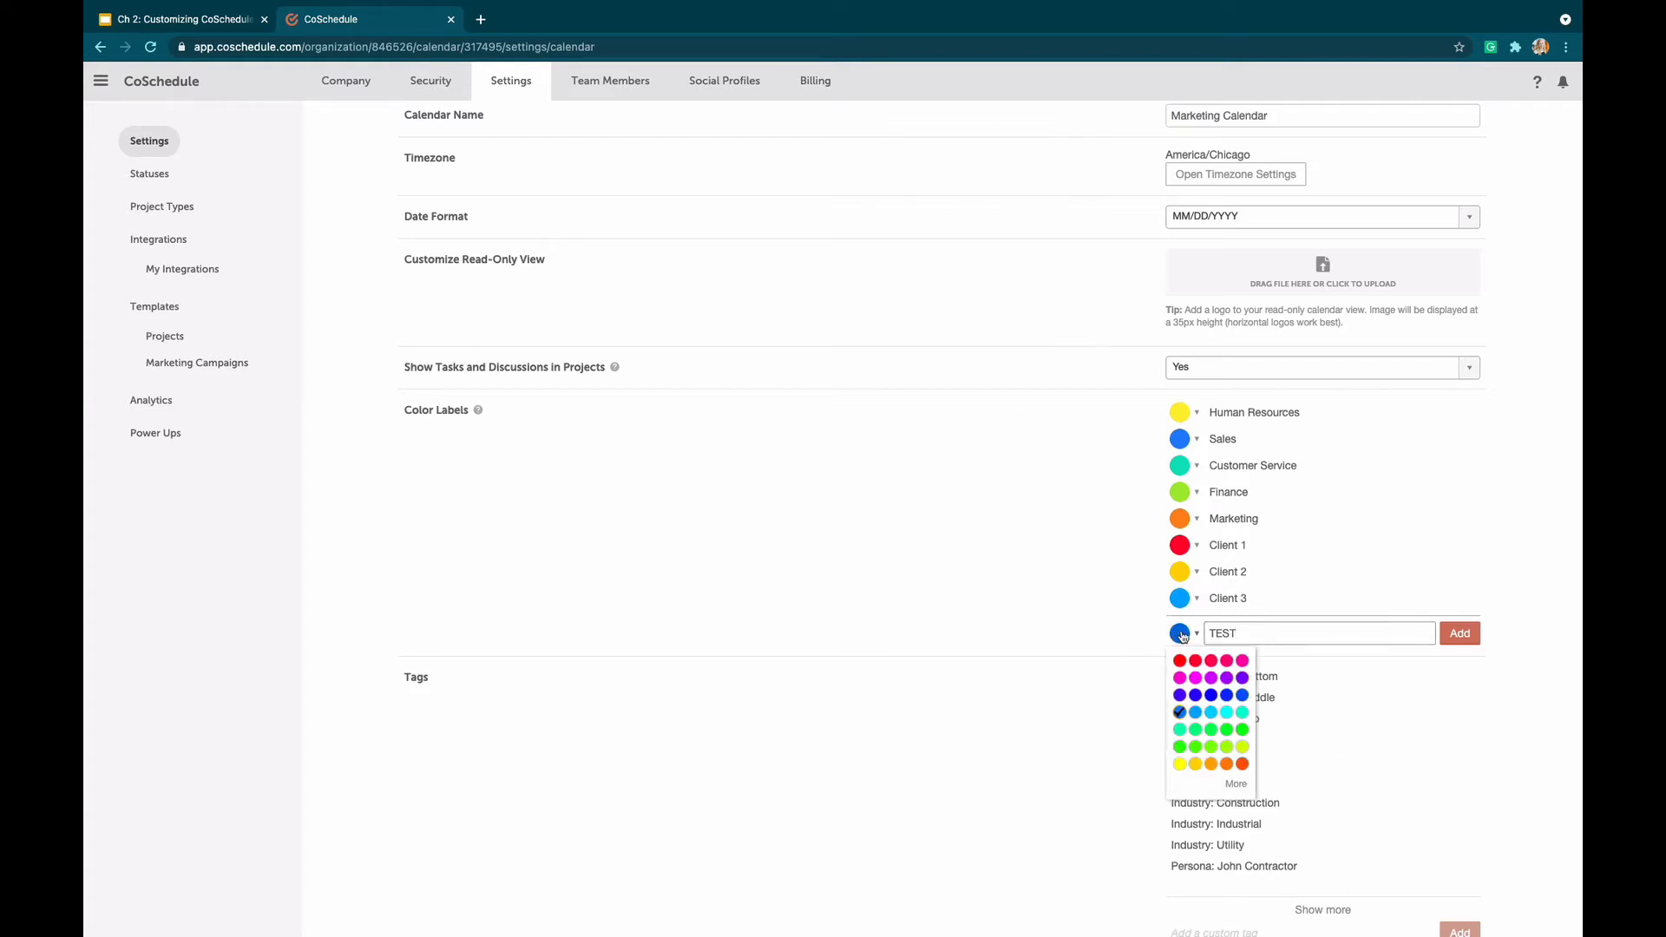
pyautogui.click(1244, 663)
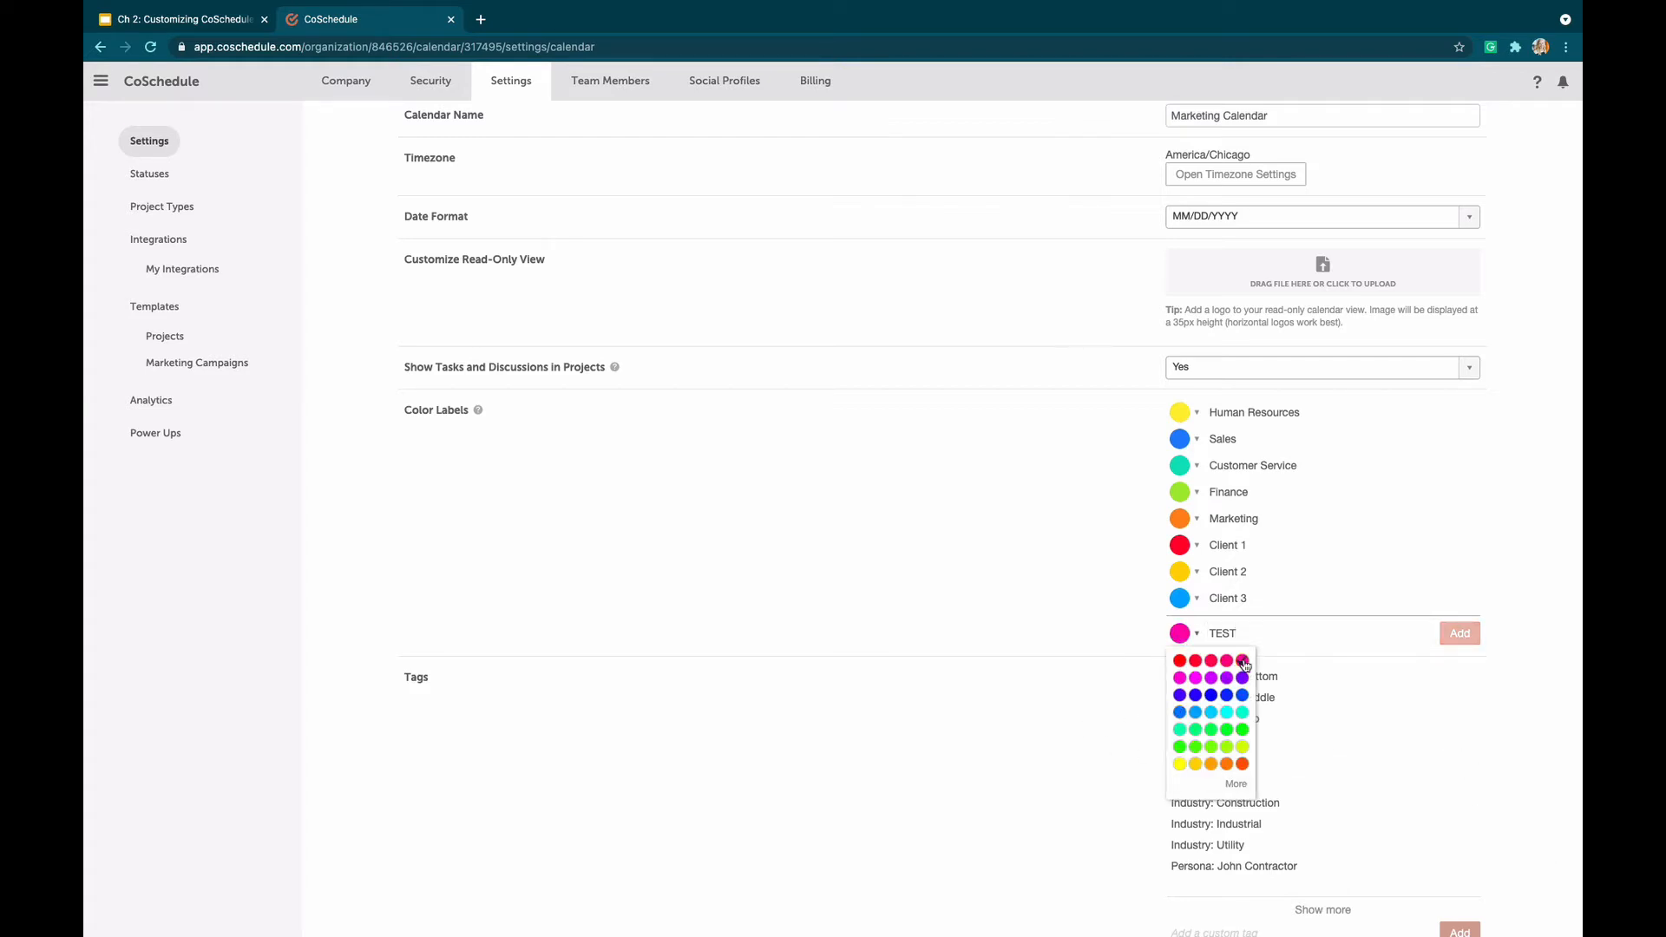
pyautogui.click(1238, 786)
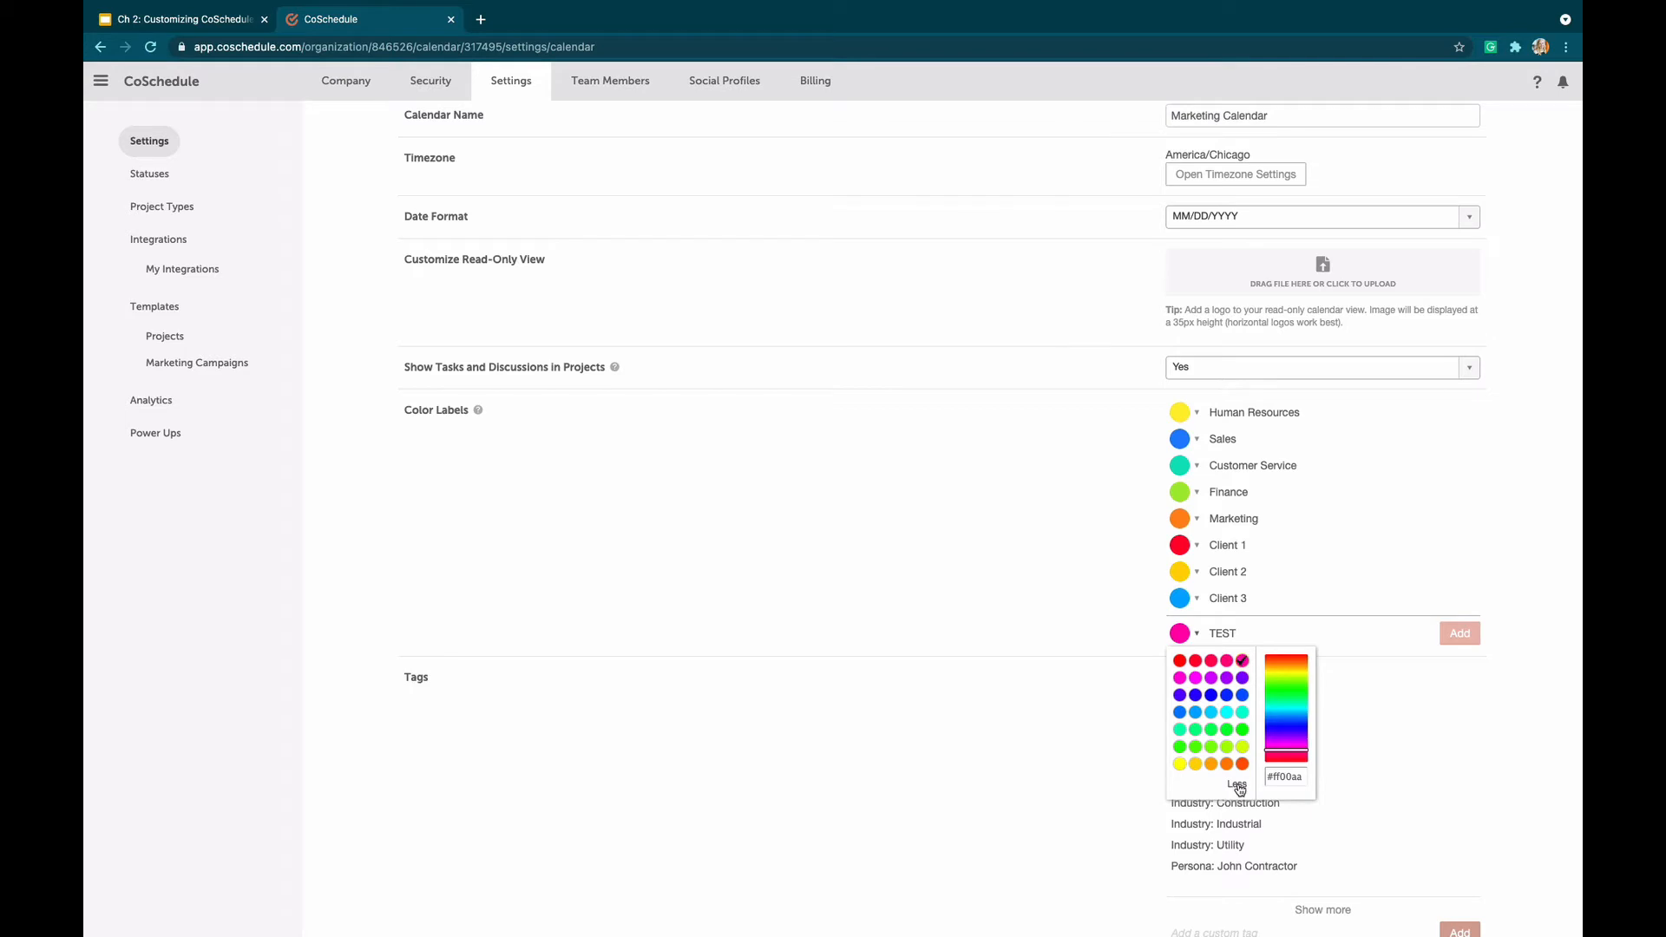
pyautogui.click(1453, 667)
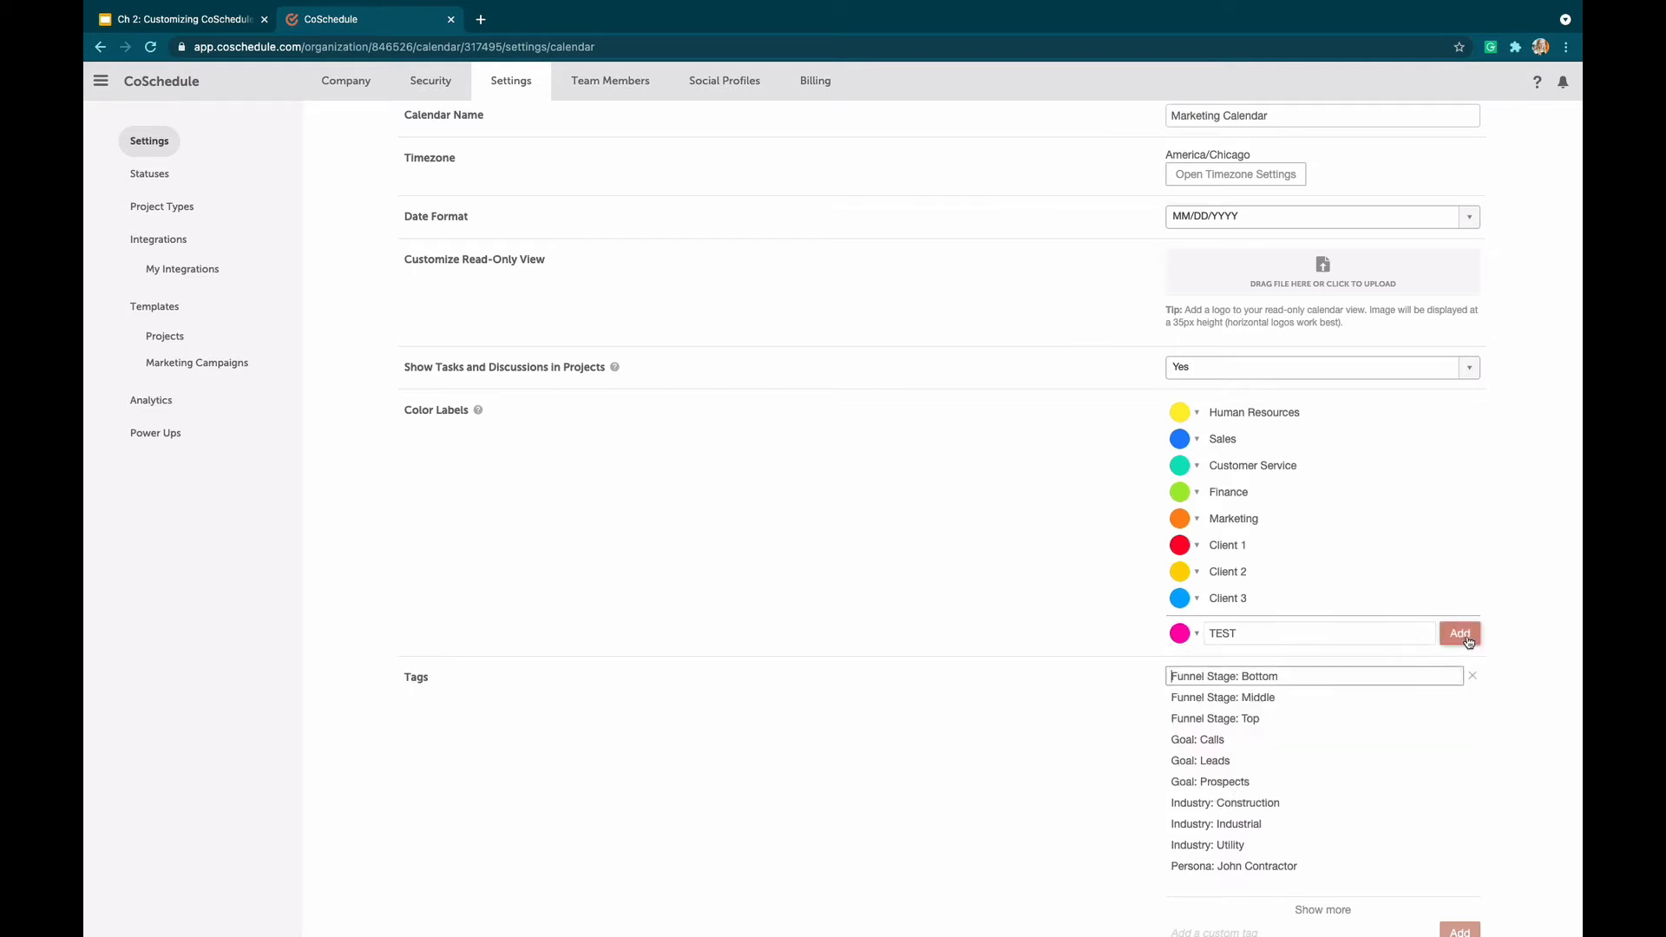
pyautogui.click(1468, 638)
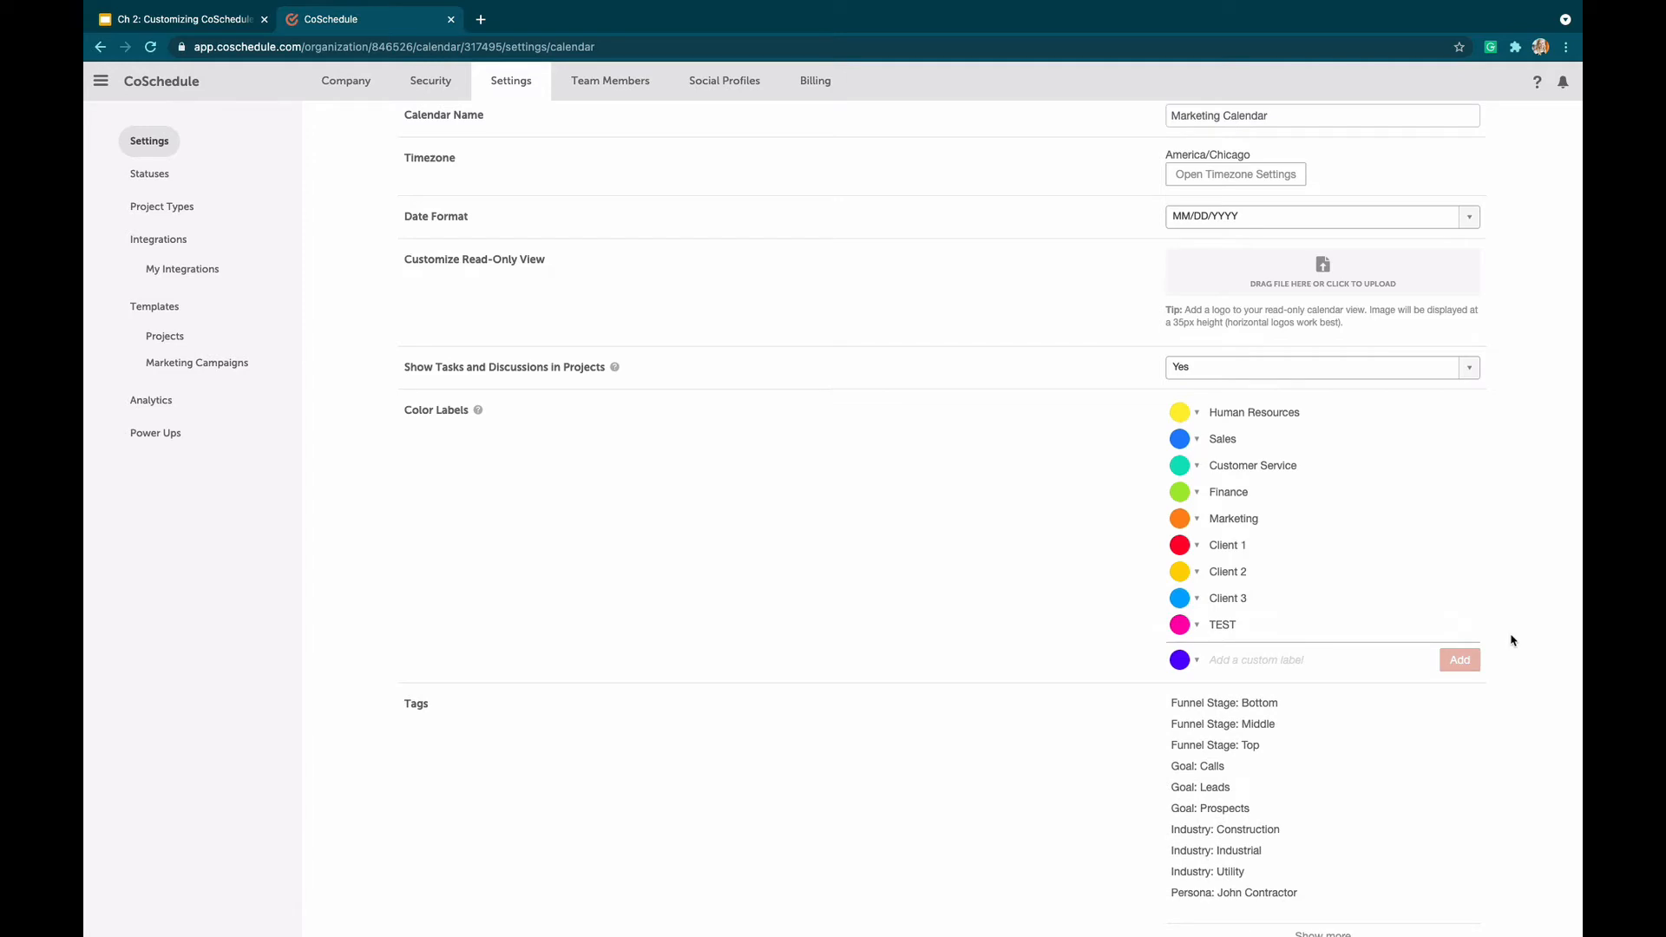
# Show the calendar in the Client 1 saved view and return it to the default All view
pyautogui.moveTo(1471, 627)
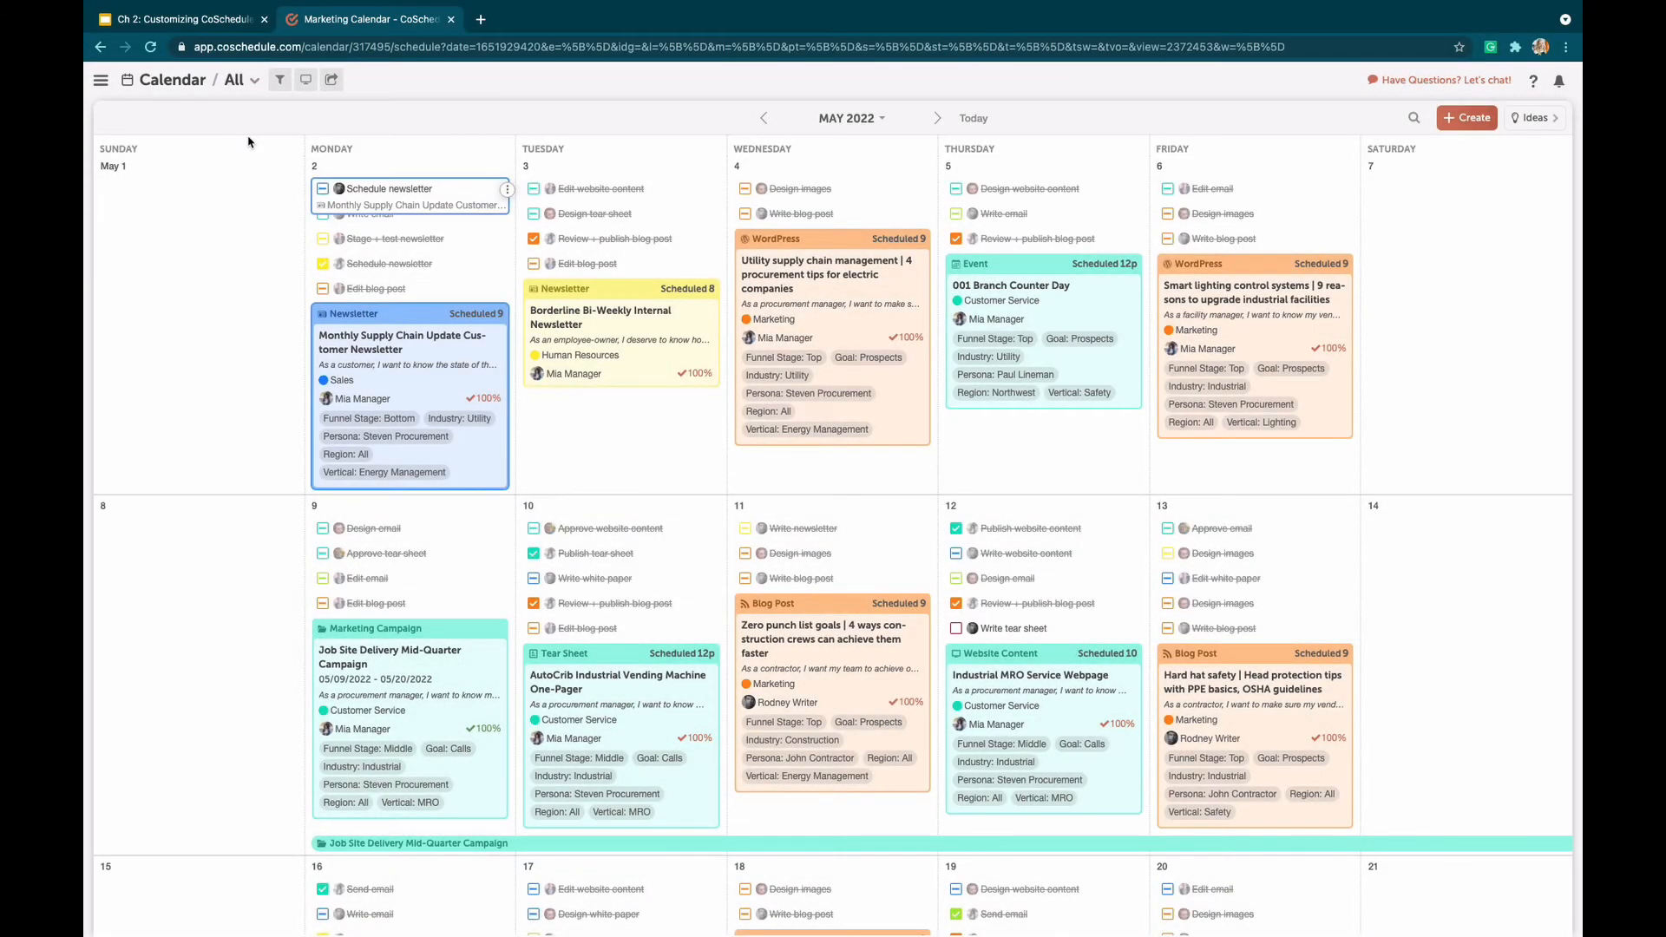
pyautogui.click(238, 86)
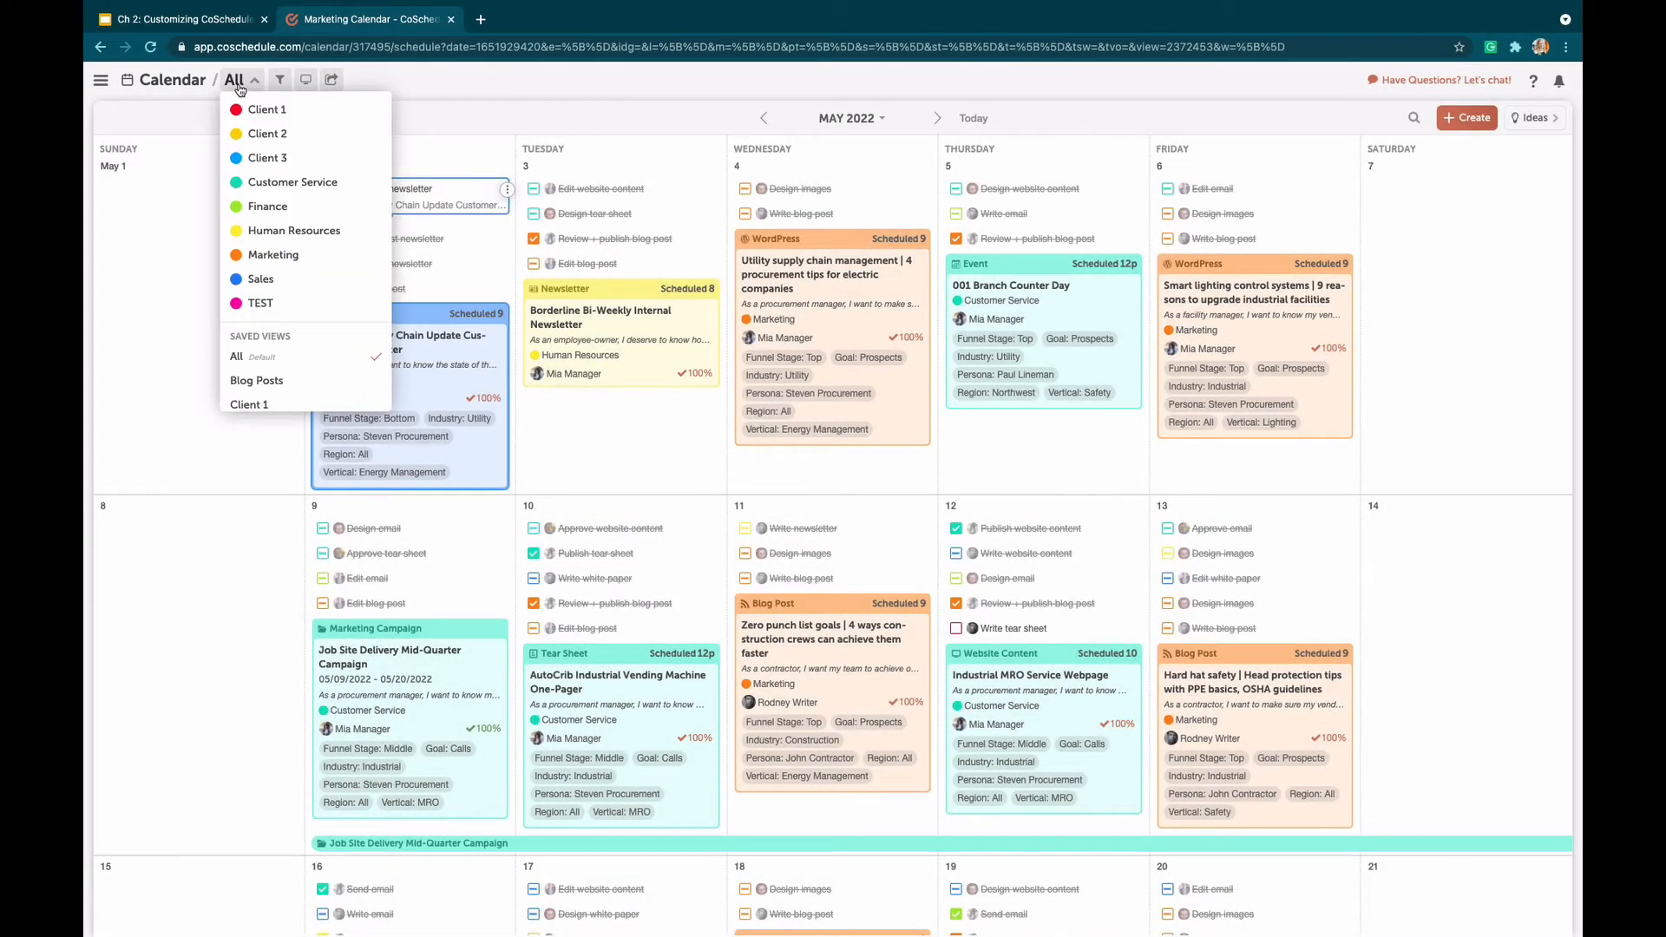
pyautogui.scroll(-3, 279, 200)
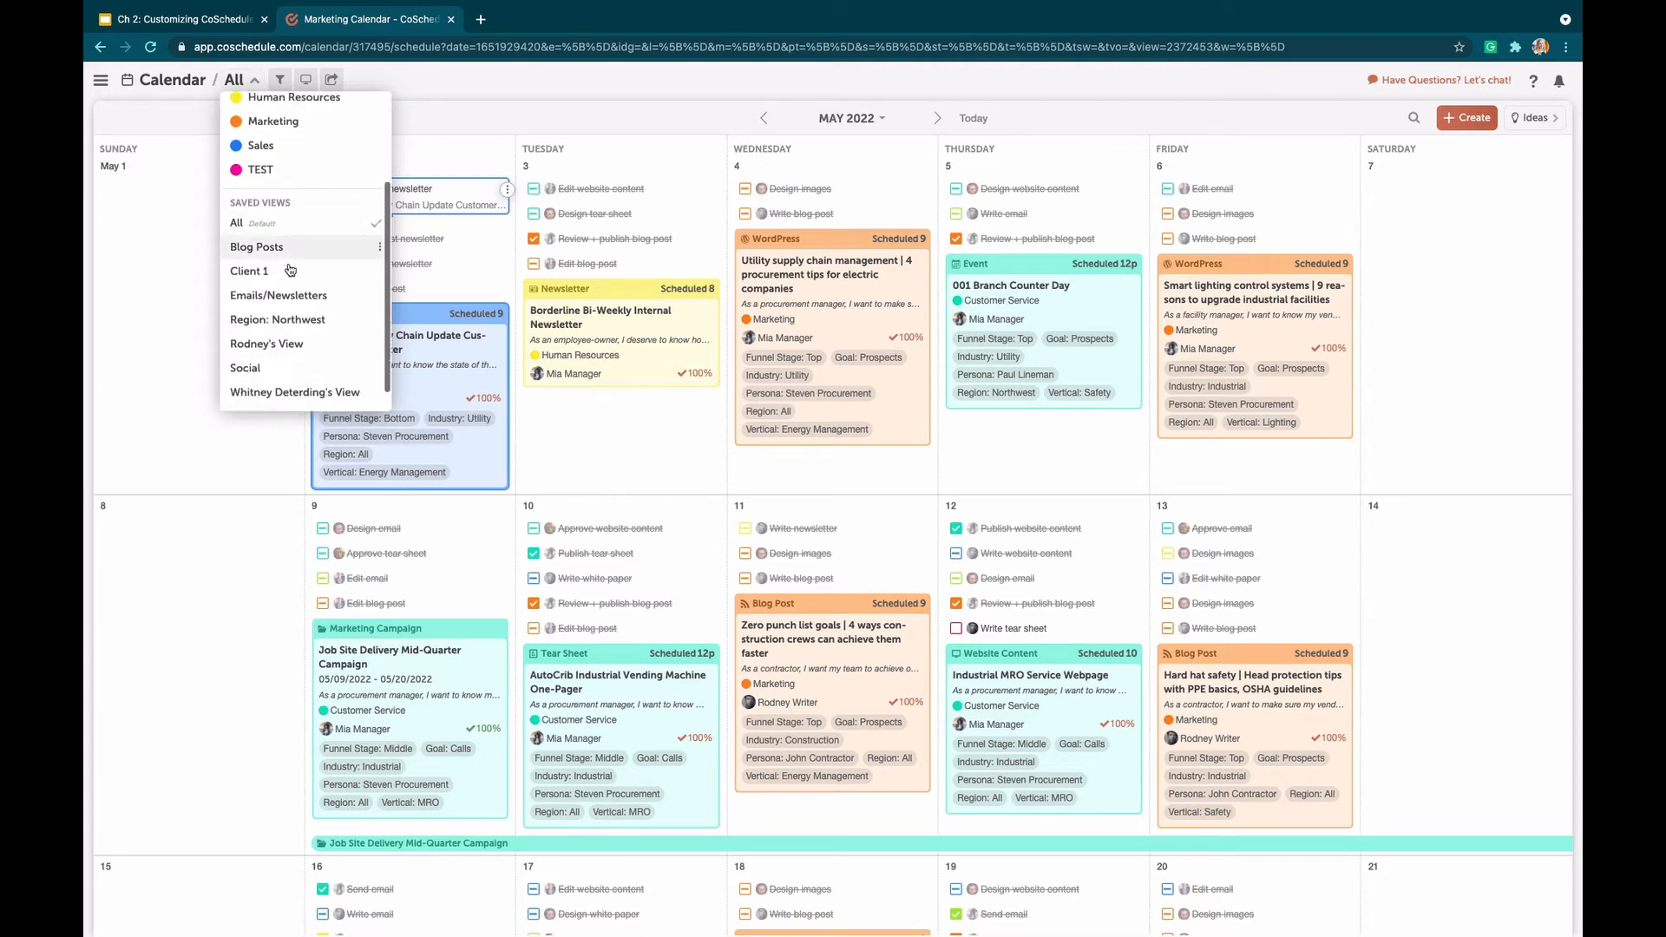
pyautogui.click(287, 276)
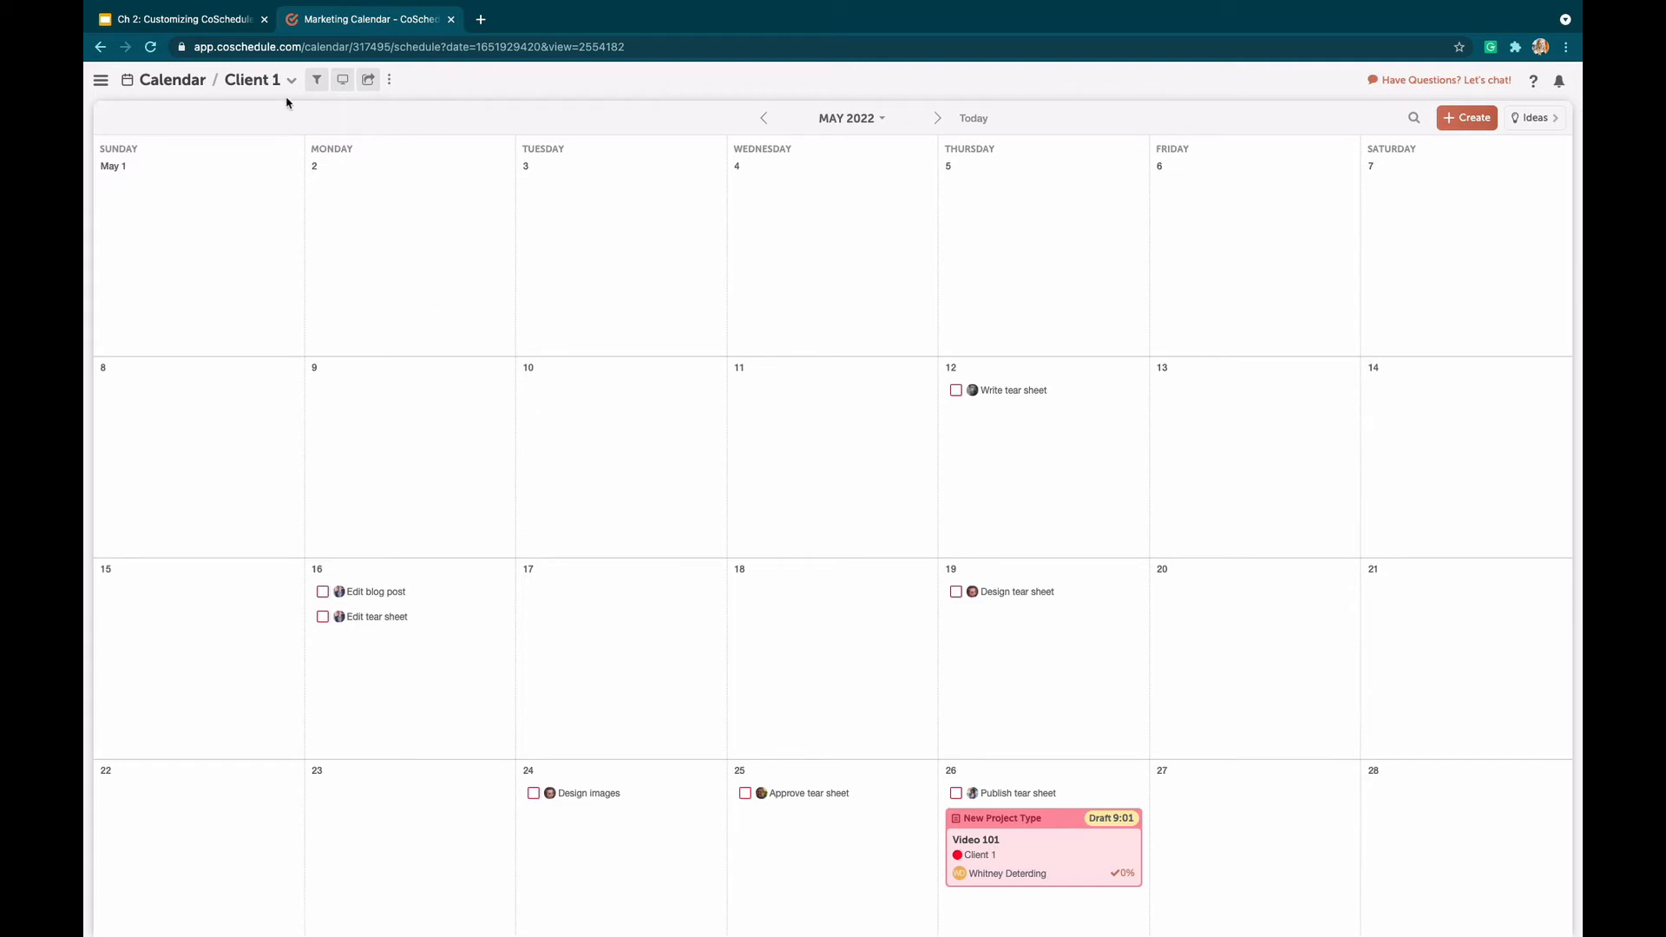
pyautogui.click(264, 80)
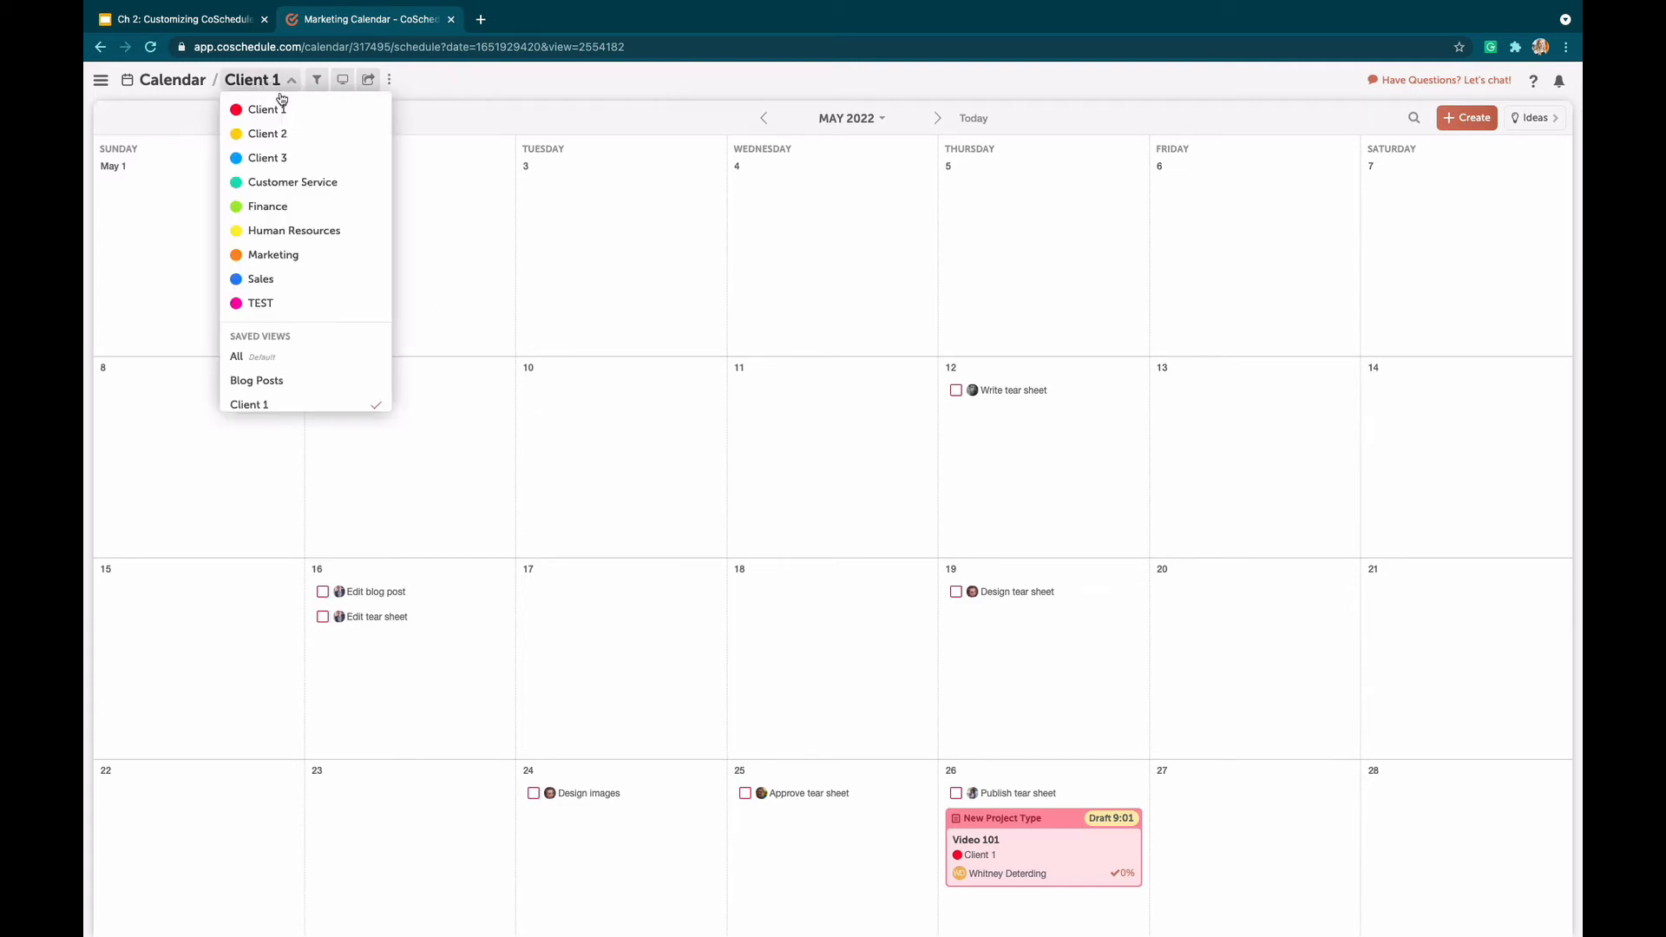
pyautogui.click(330, 359)
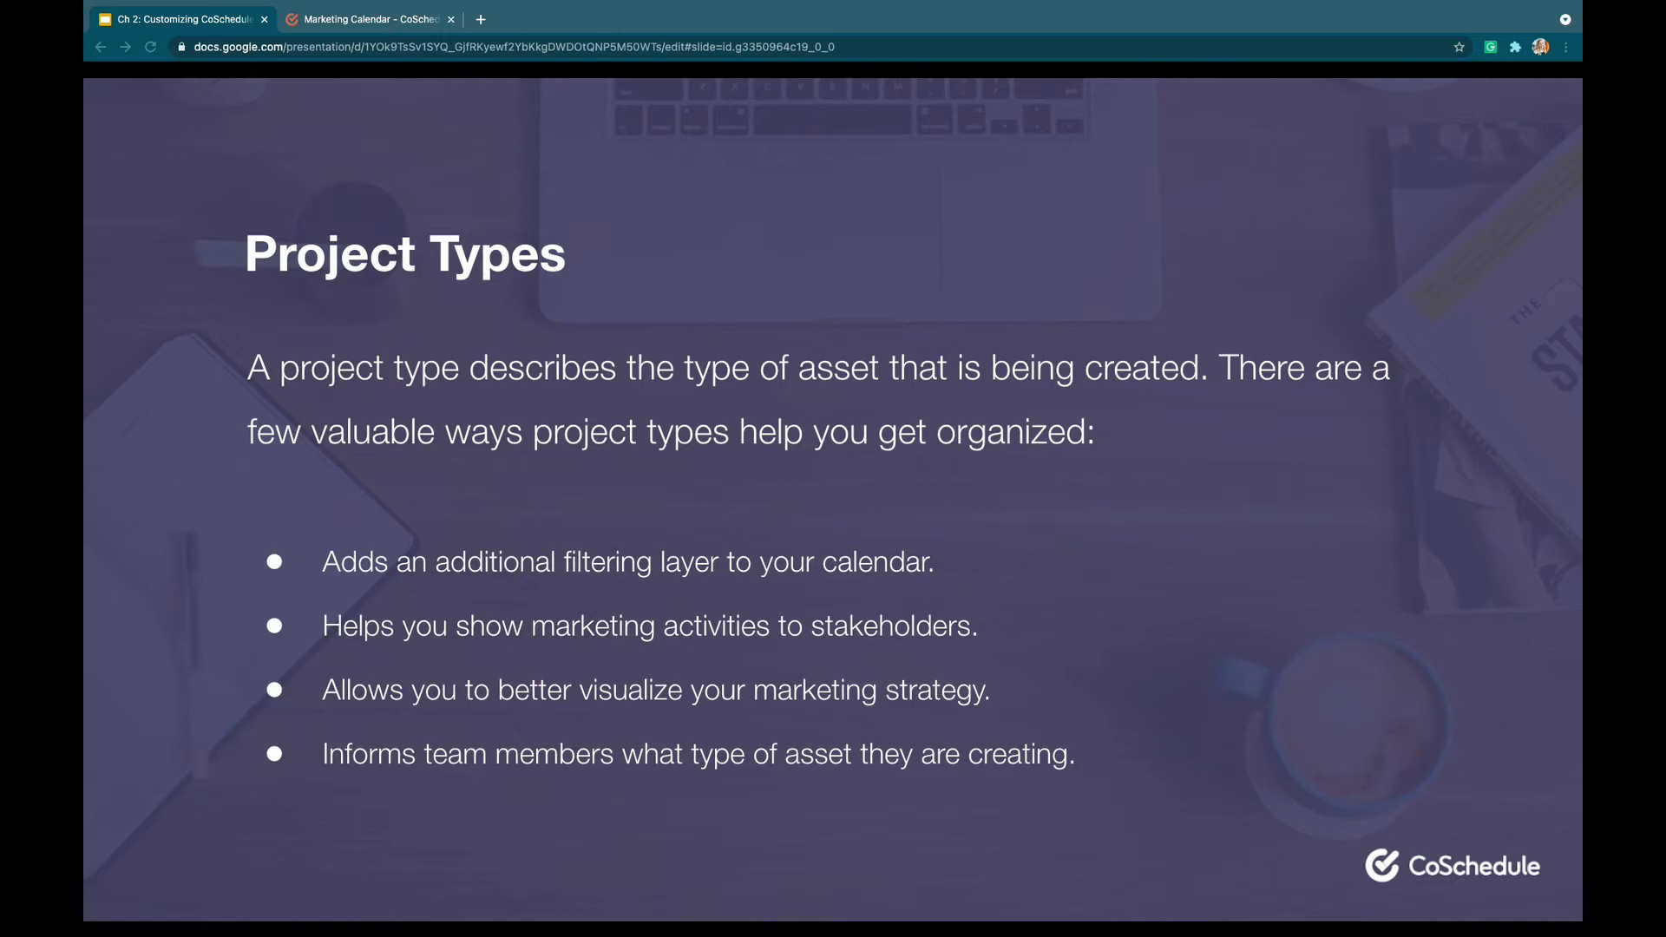
# Open the Project Types page in the calendar settings
pyautogui.press('Right')
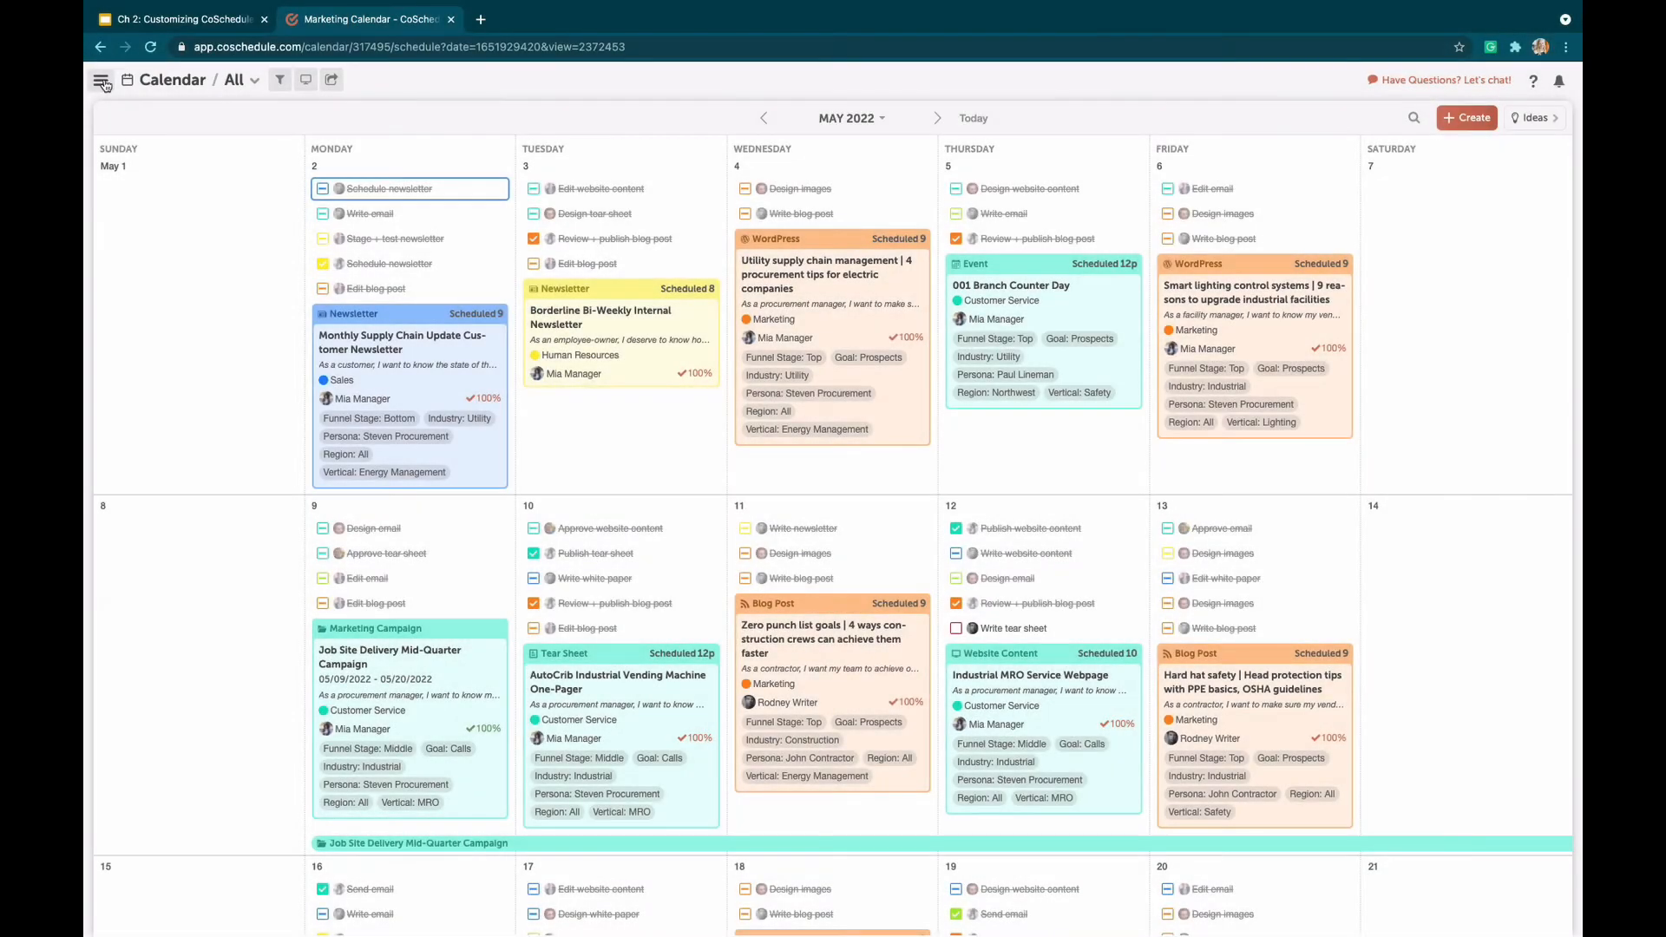
pyautogui.click(102, 82)
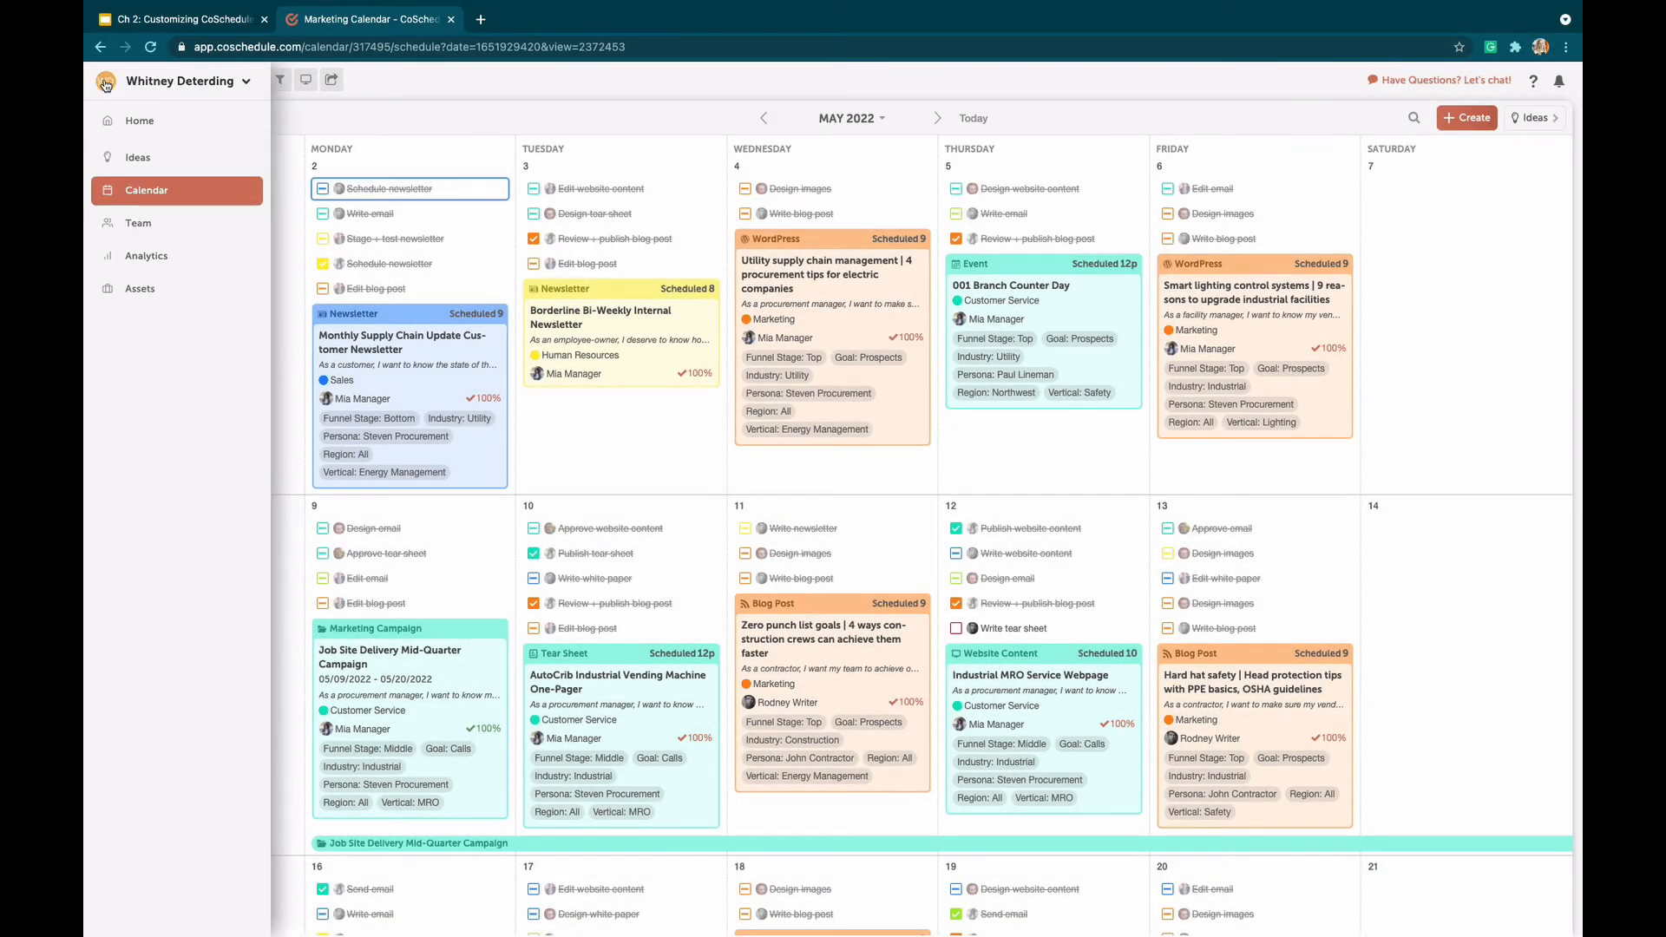
pyautogui.click(146, 86)
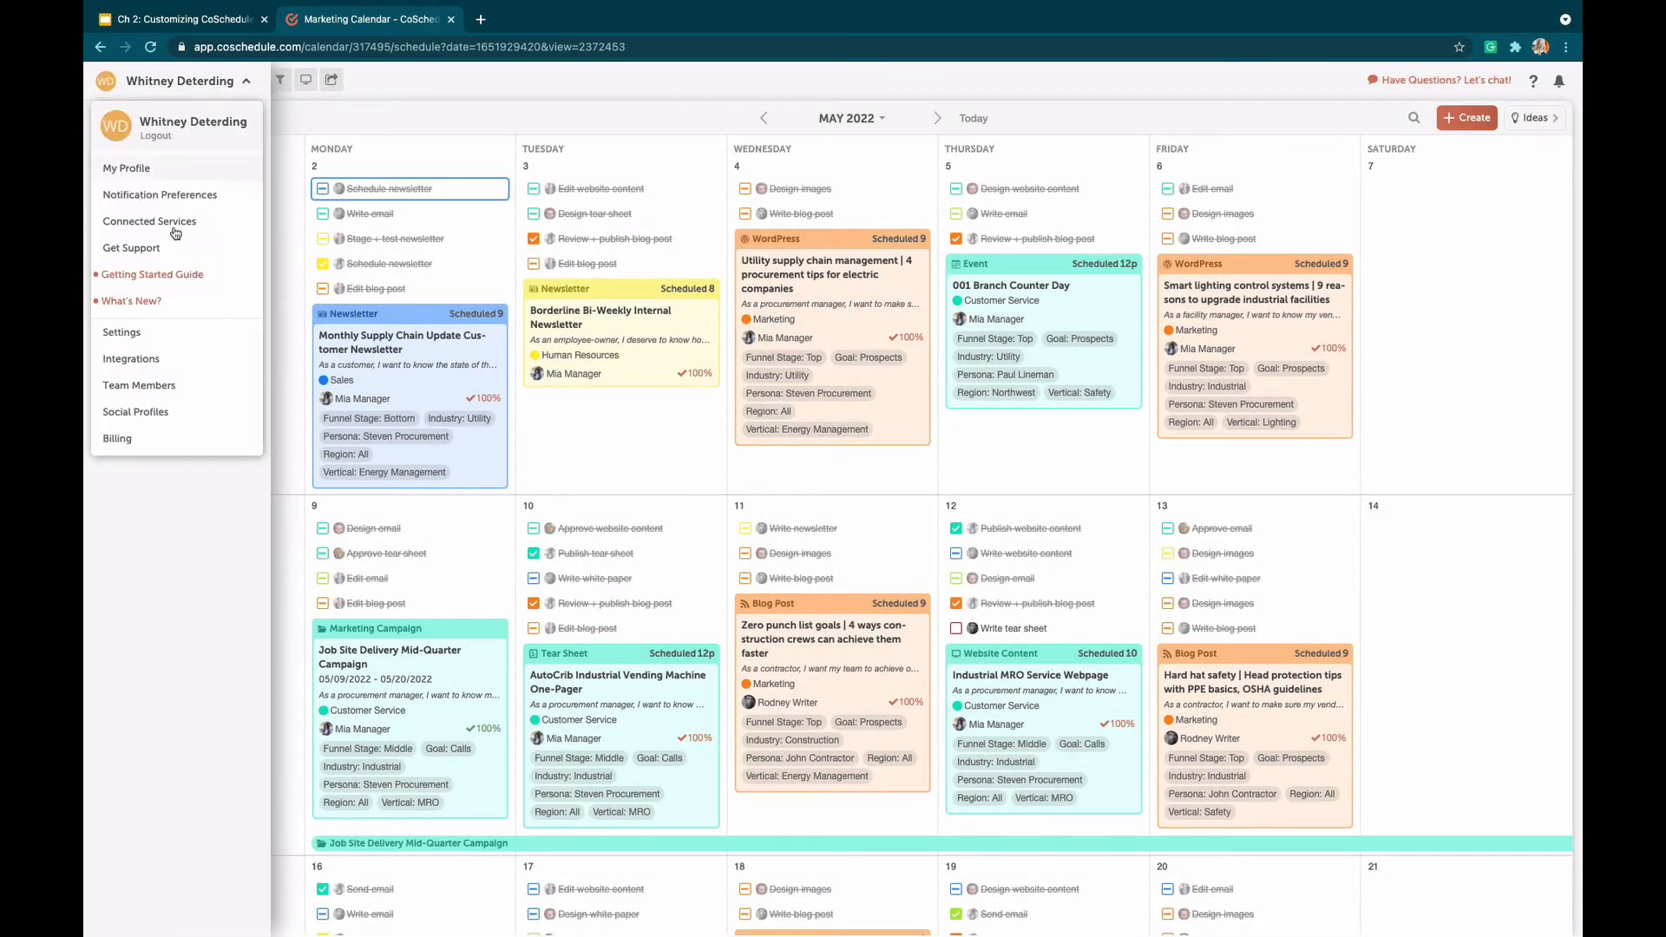
pyautogui.click(157, 337)
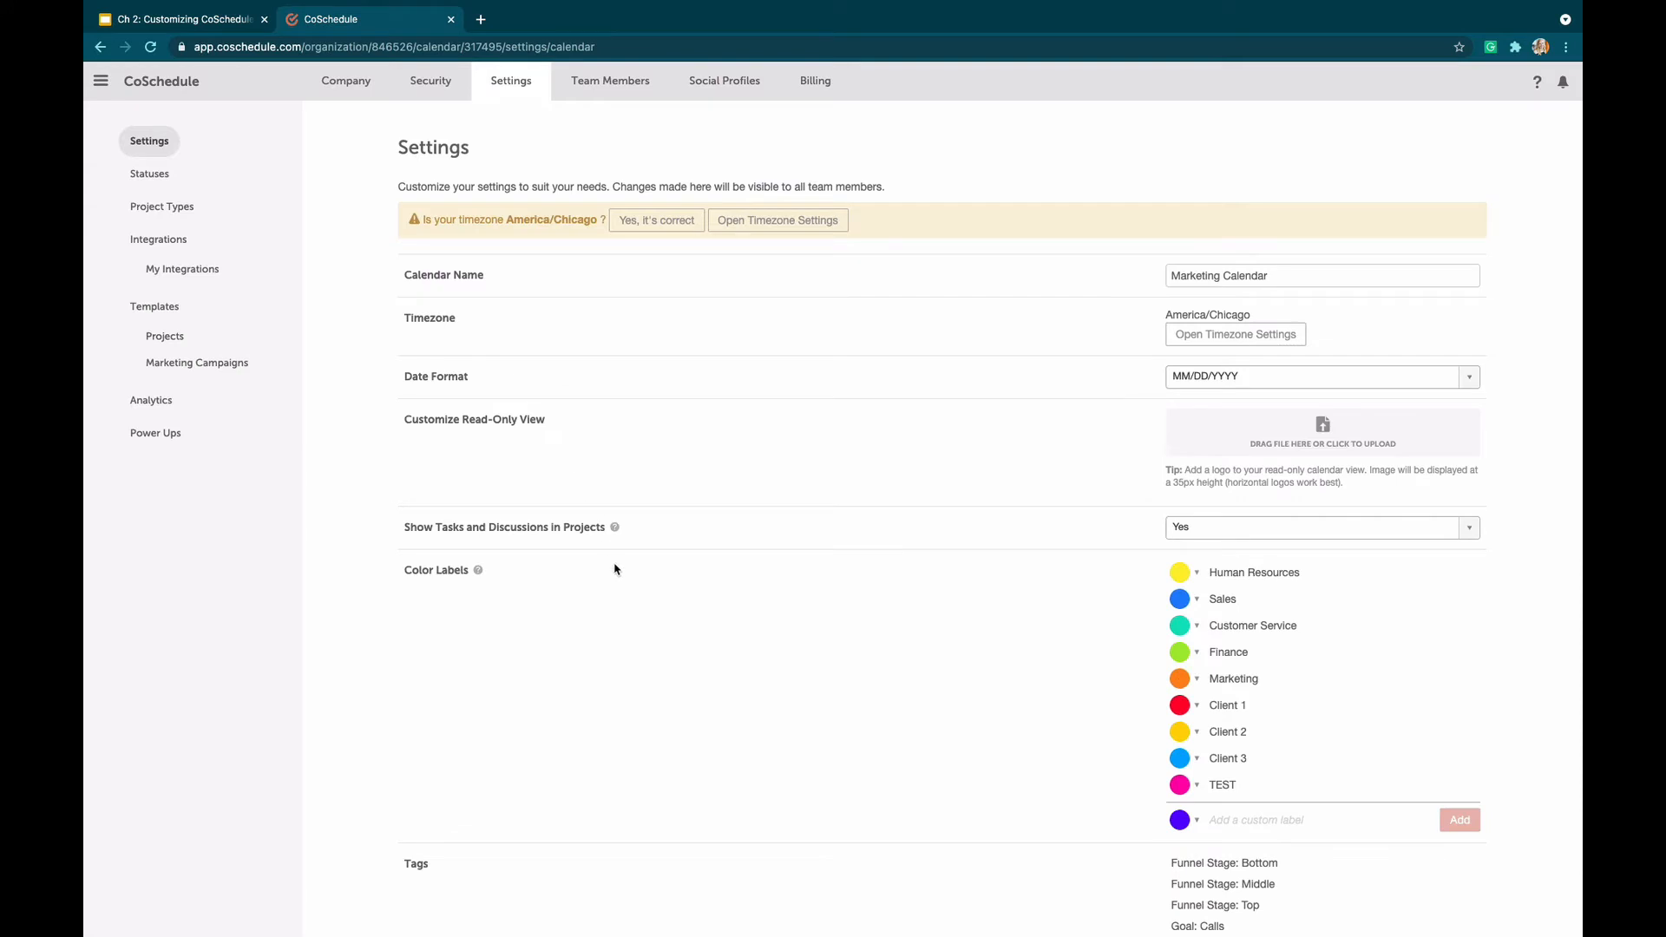
pyautogui.click(169, 210)
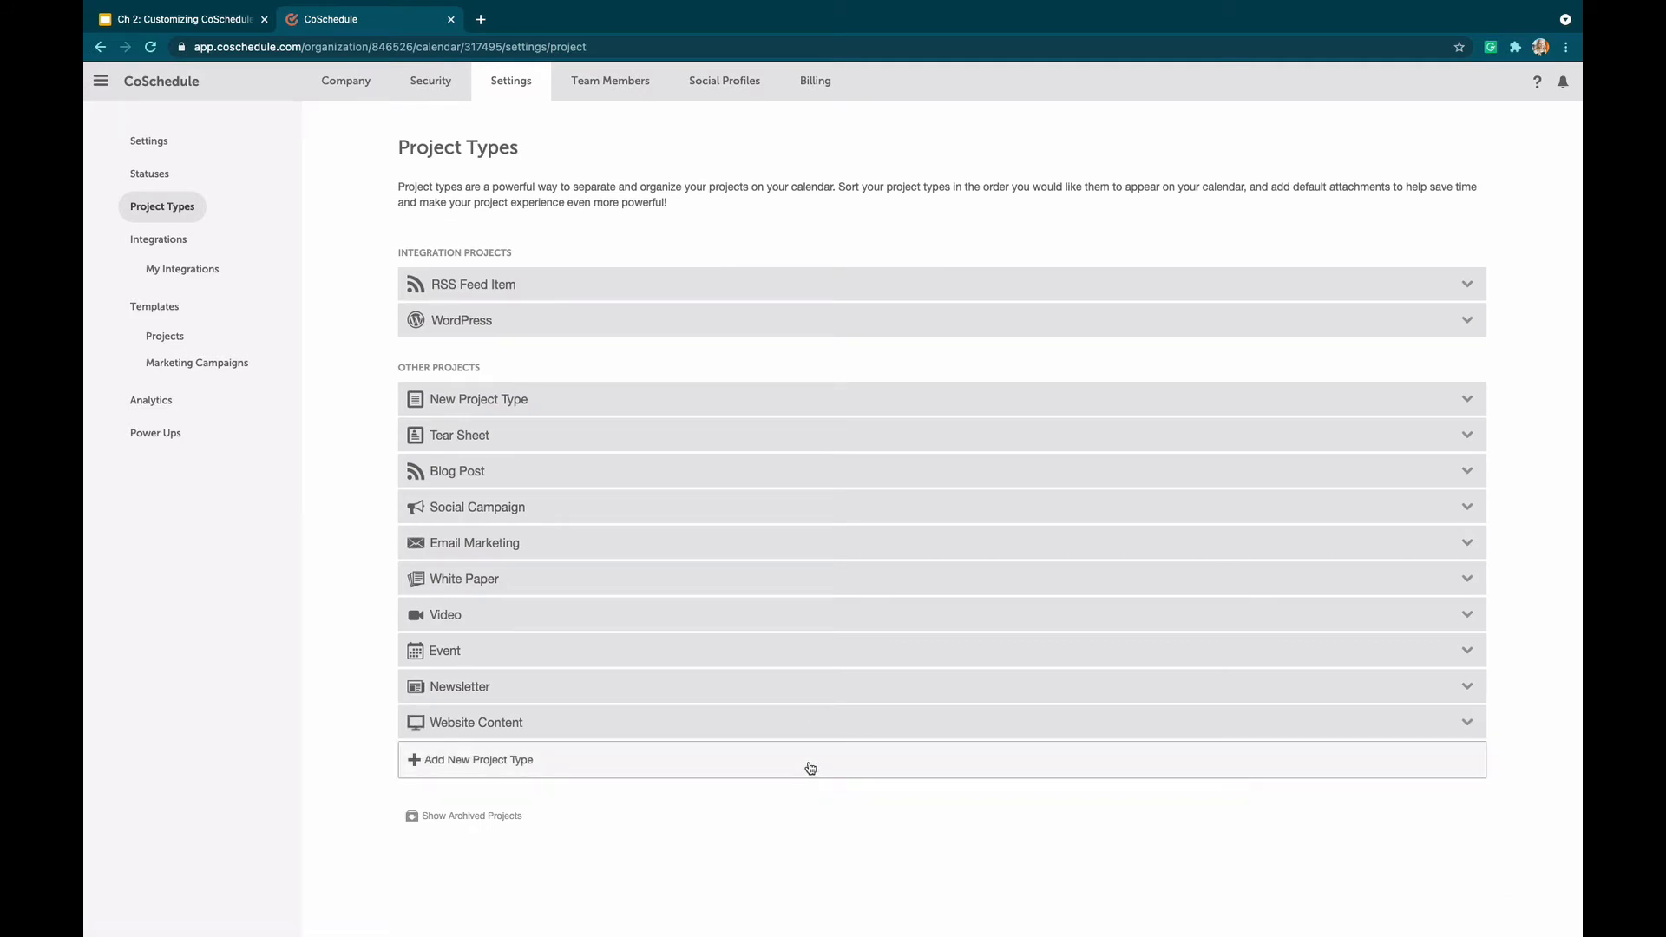
# Browse the preset project types, choose a custom one instead, and open its icon choices
pyautogui.click(526, 760)
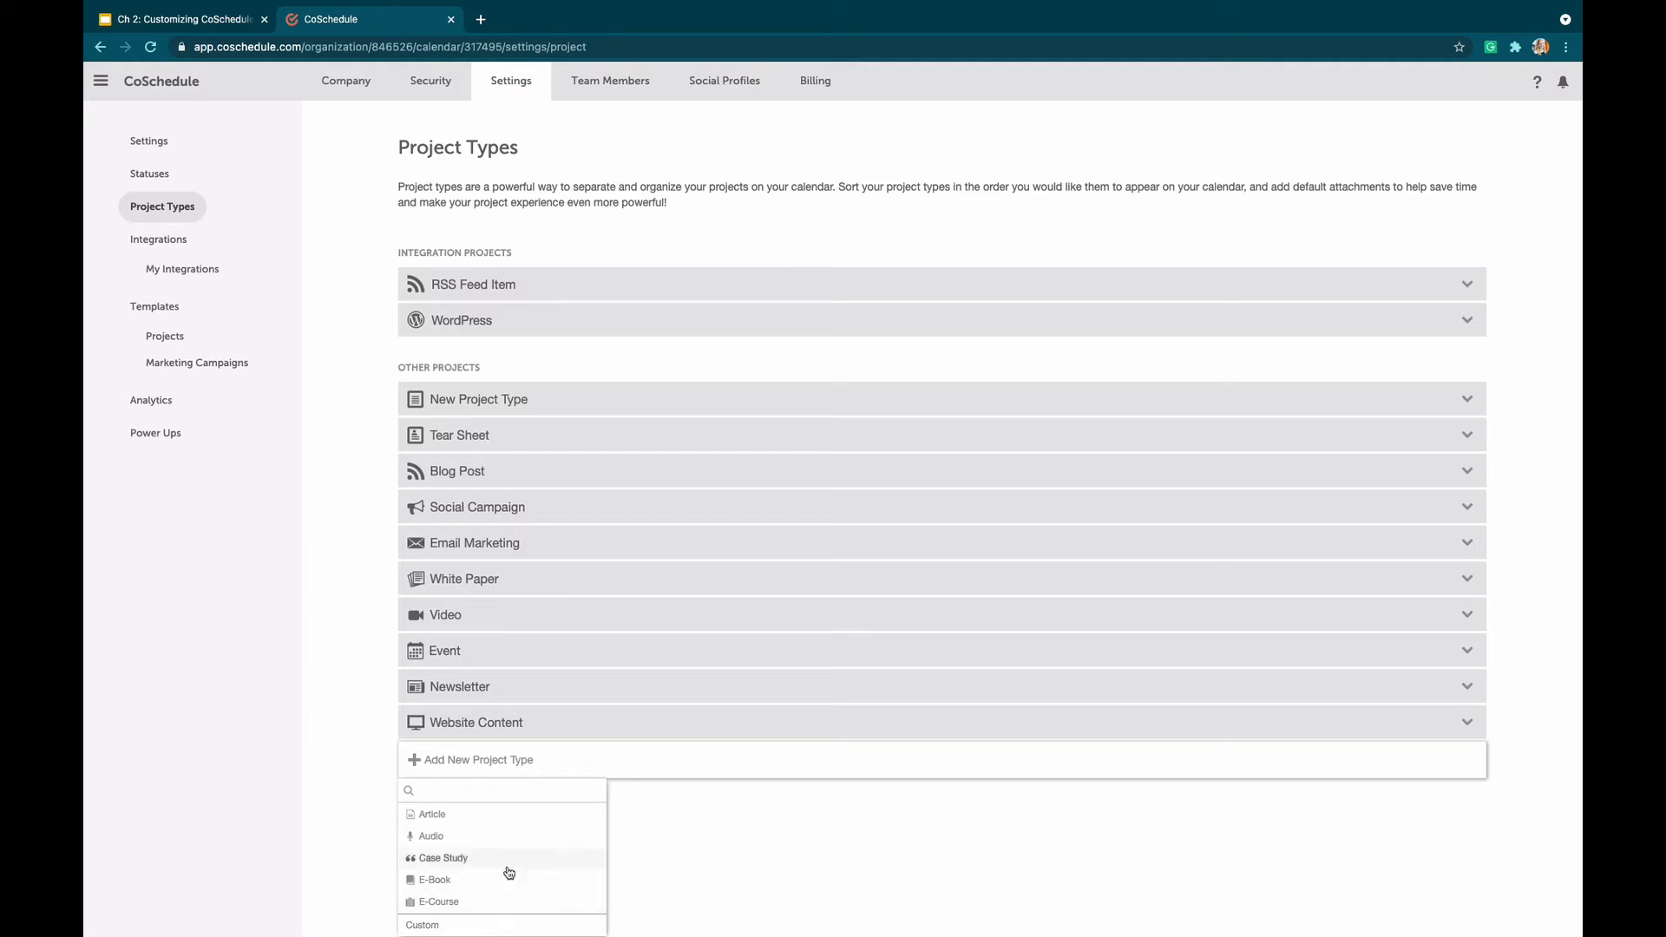
pyautogui.scroll(-5, 509, 872)
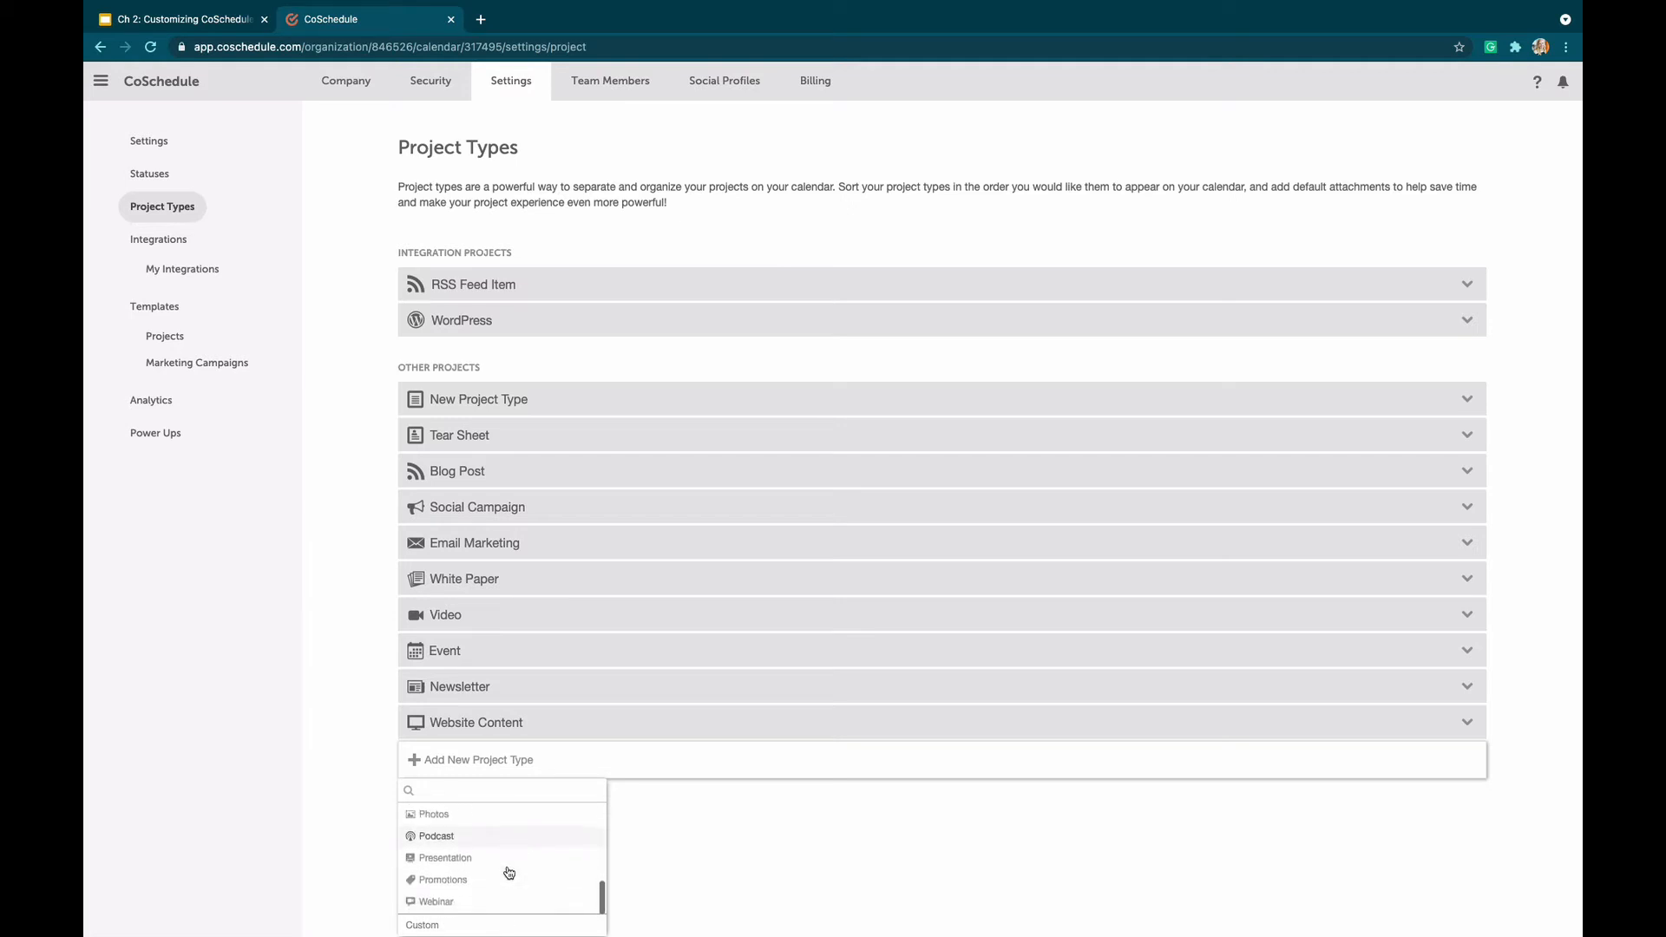
pyautogui.scroll(5, 509, 872)
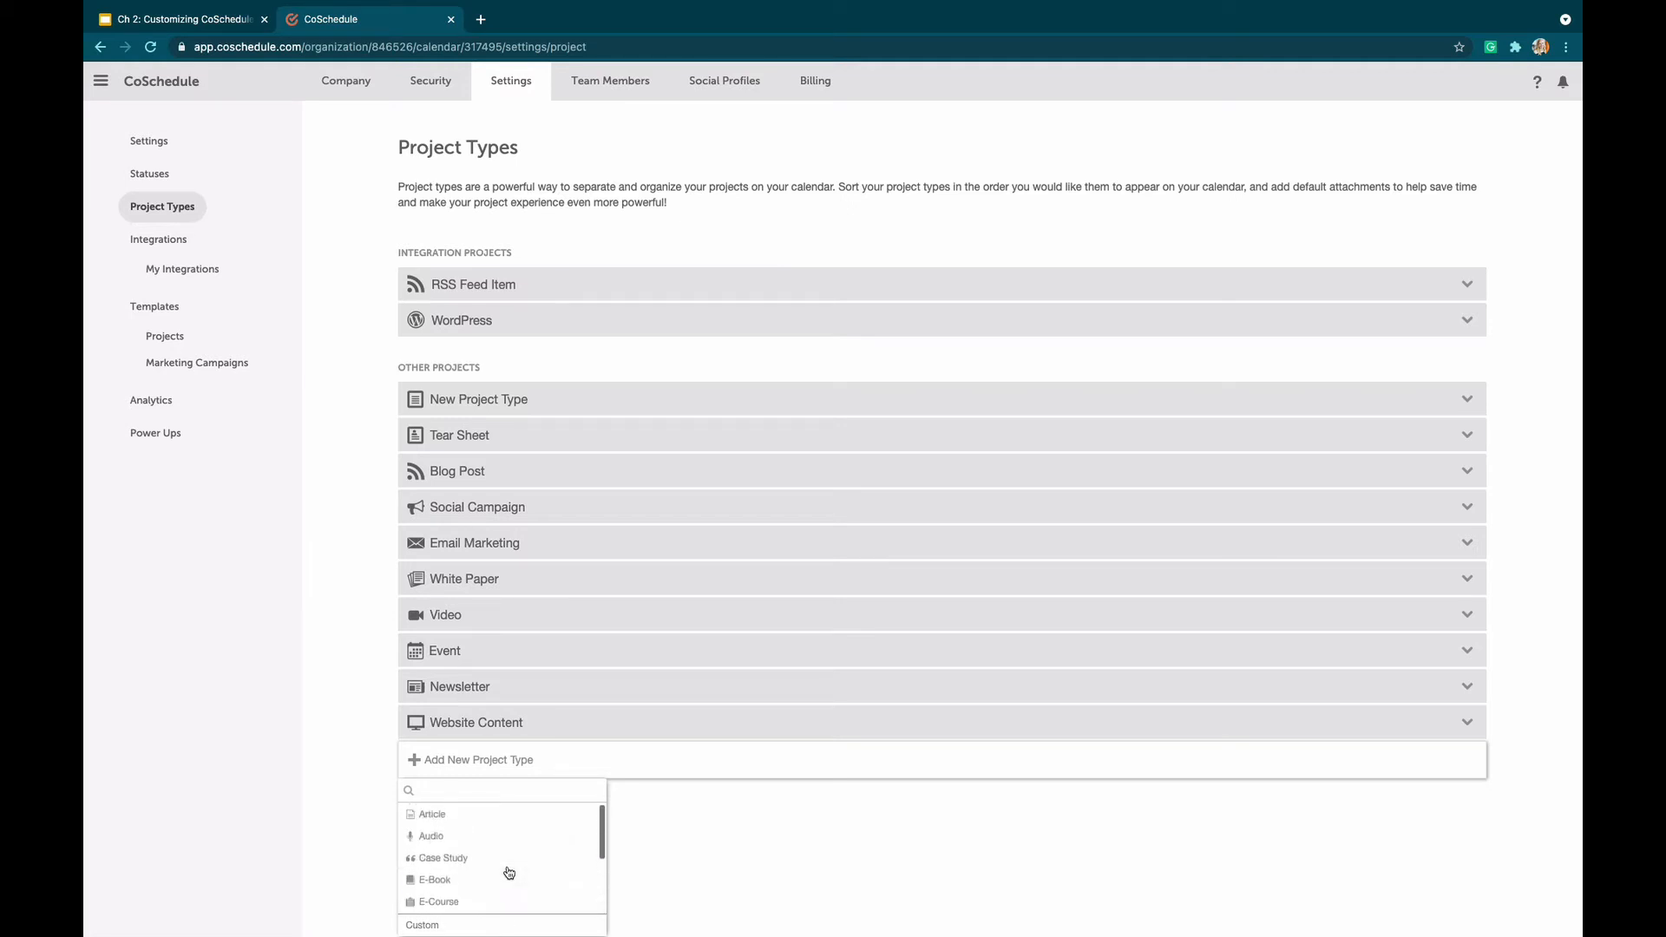
pyautogui.click(434, 924)
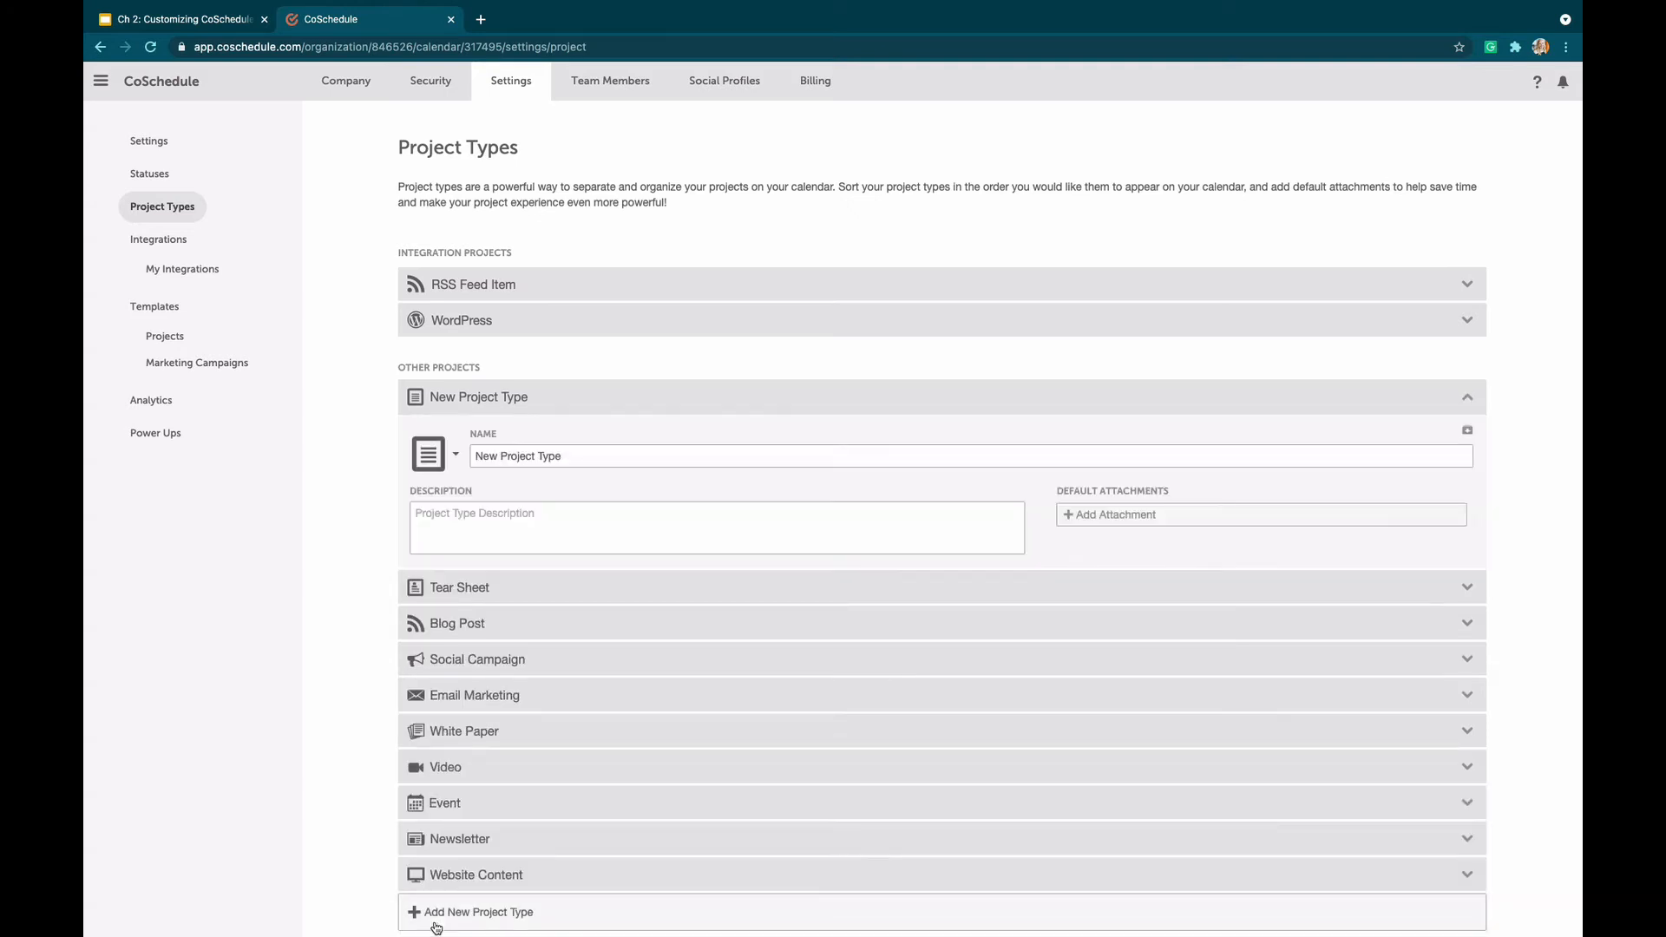
pyautogui.click(428, 445)
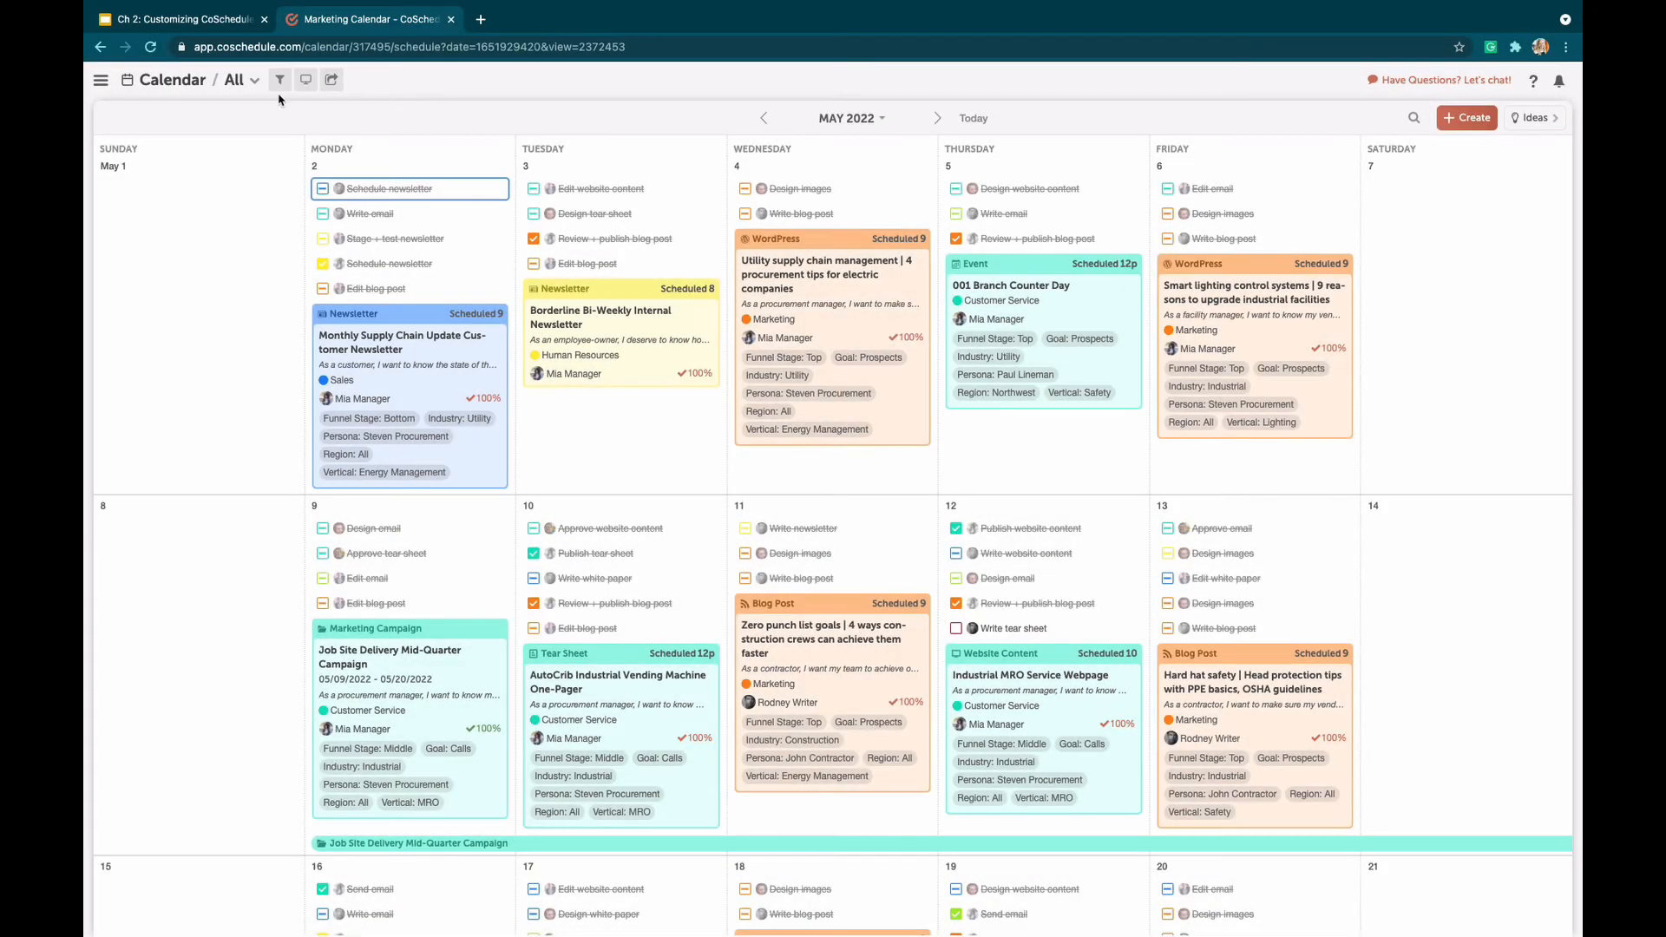
# Try a Project Type filter on the All calendar view
pyautogui.click(278, 82)
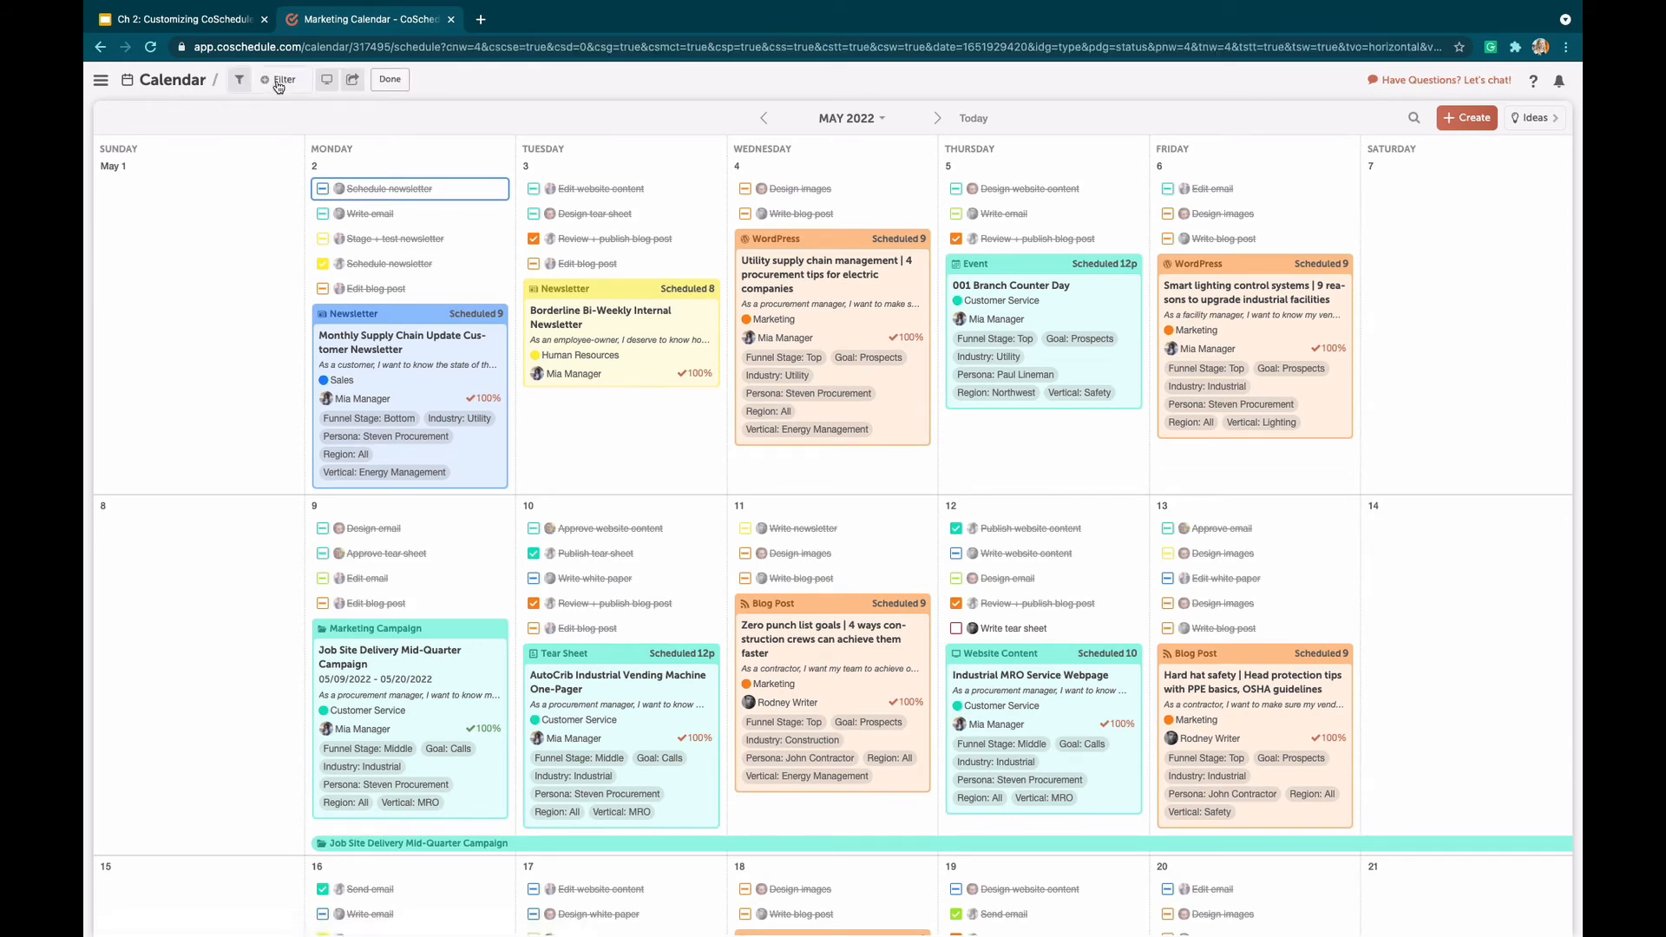
pyautogui.click(276, 79)
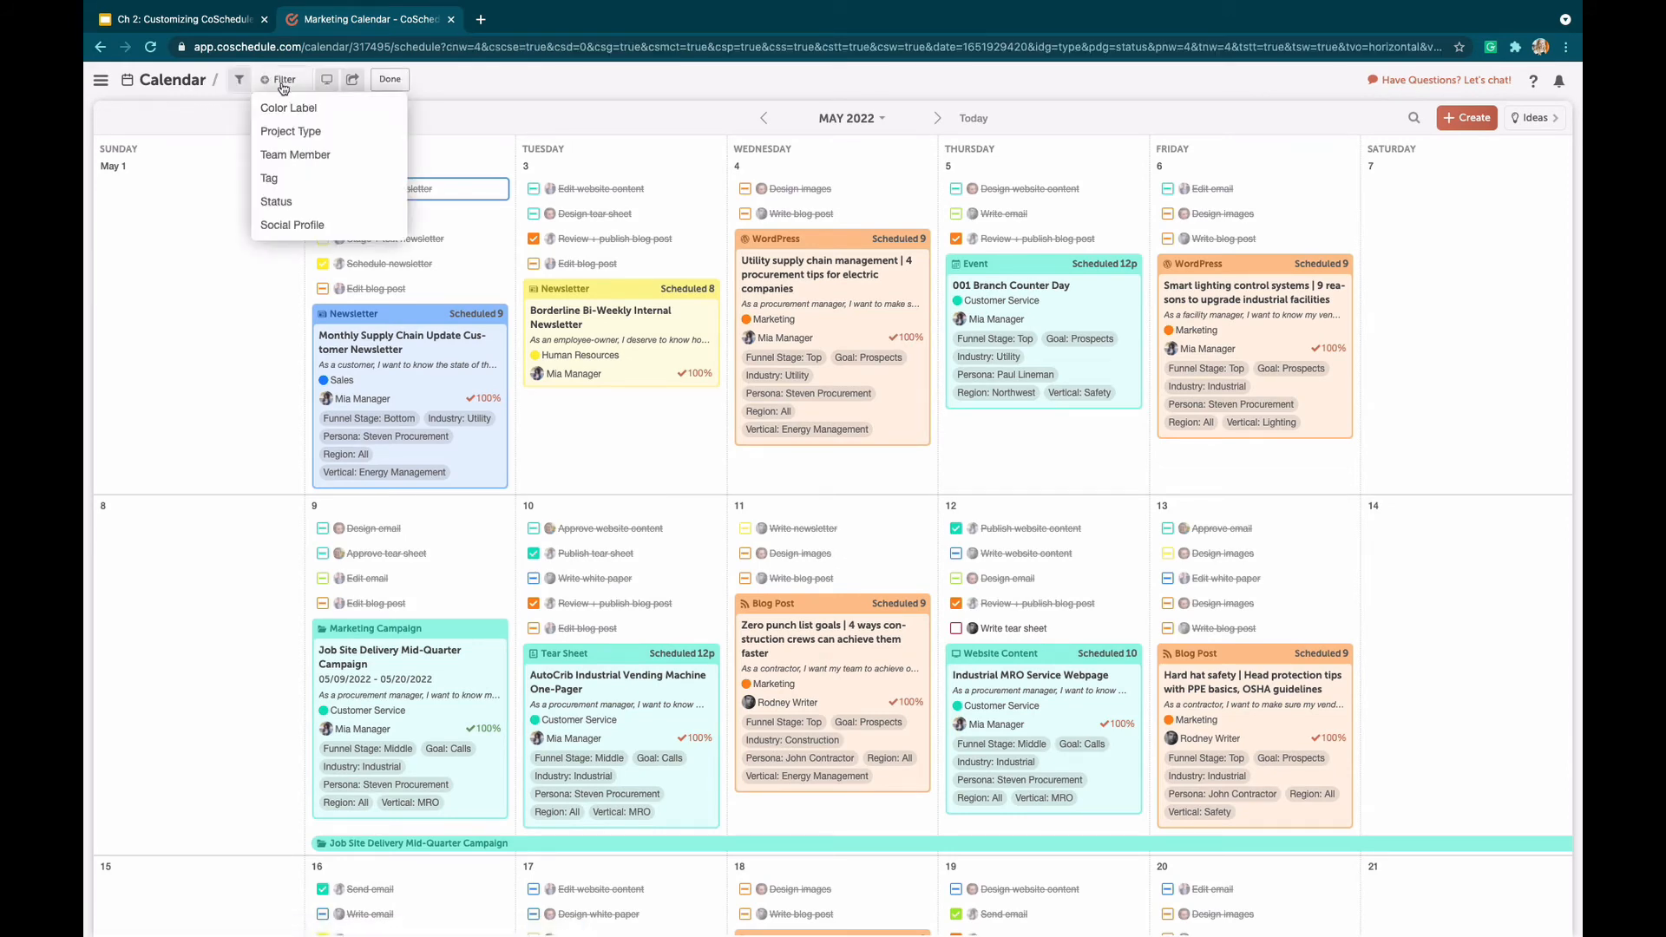
pyautogui.click(317, 133)
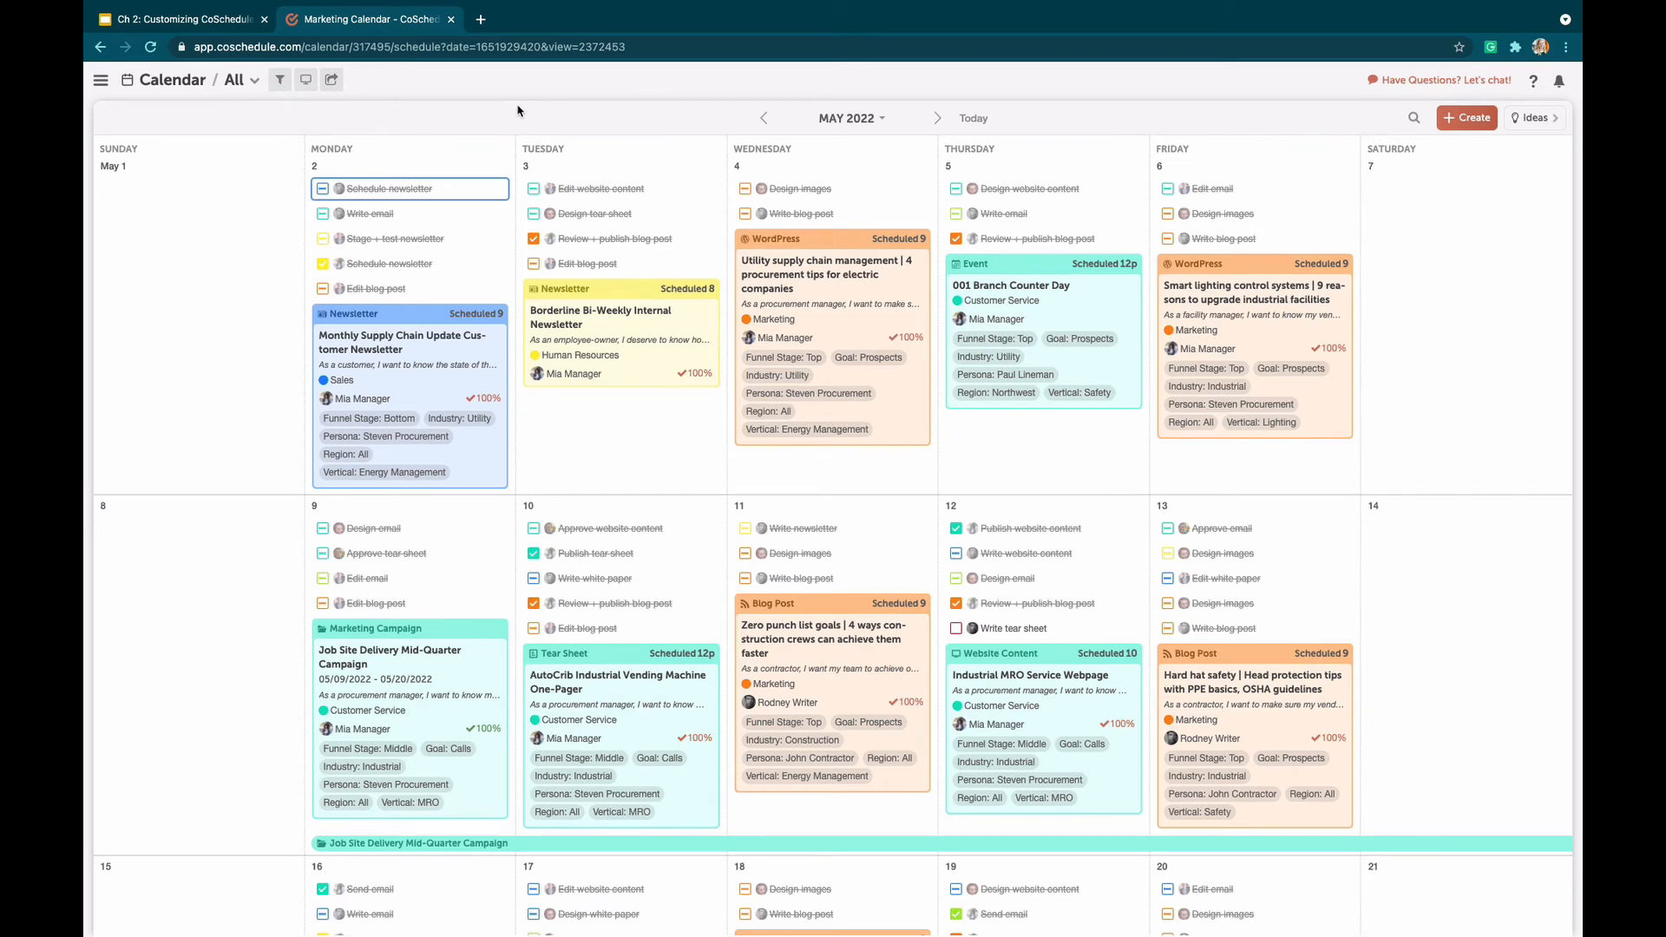
# Create a new saved calendar view named Emails
pyautogui.click(240, 85)
pyautogui.scroll(-3, 289, 331)
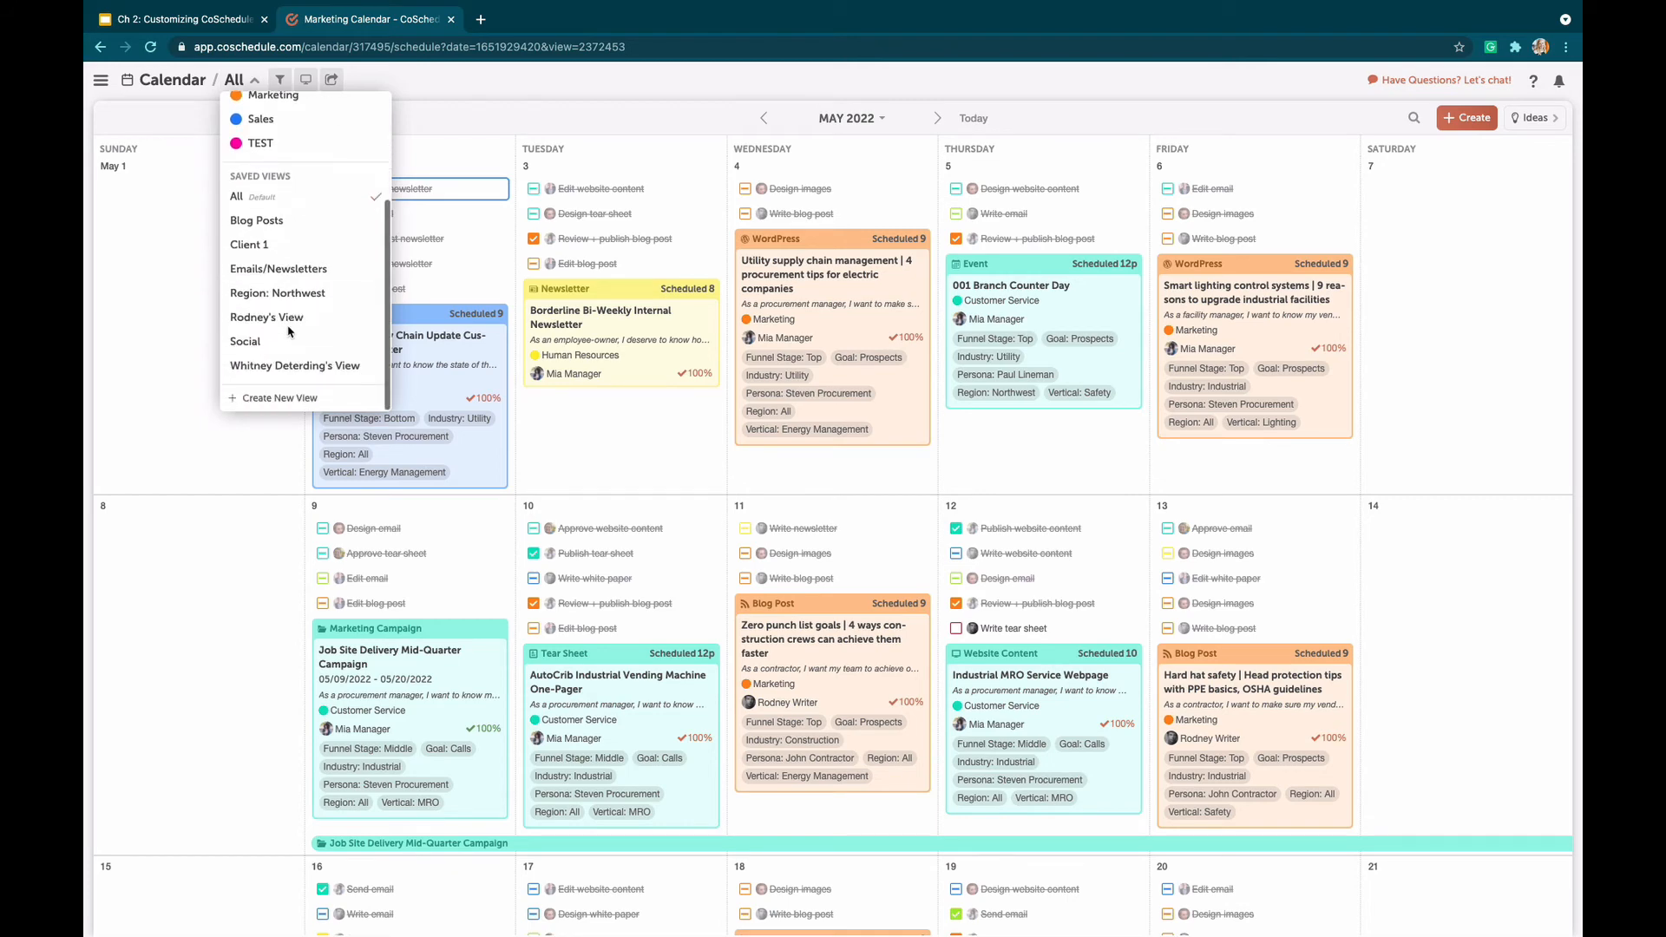
pyautogui.click(294, 402)
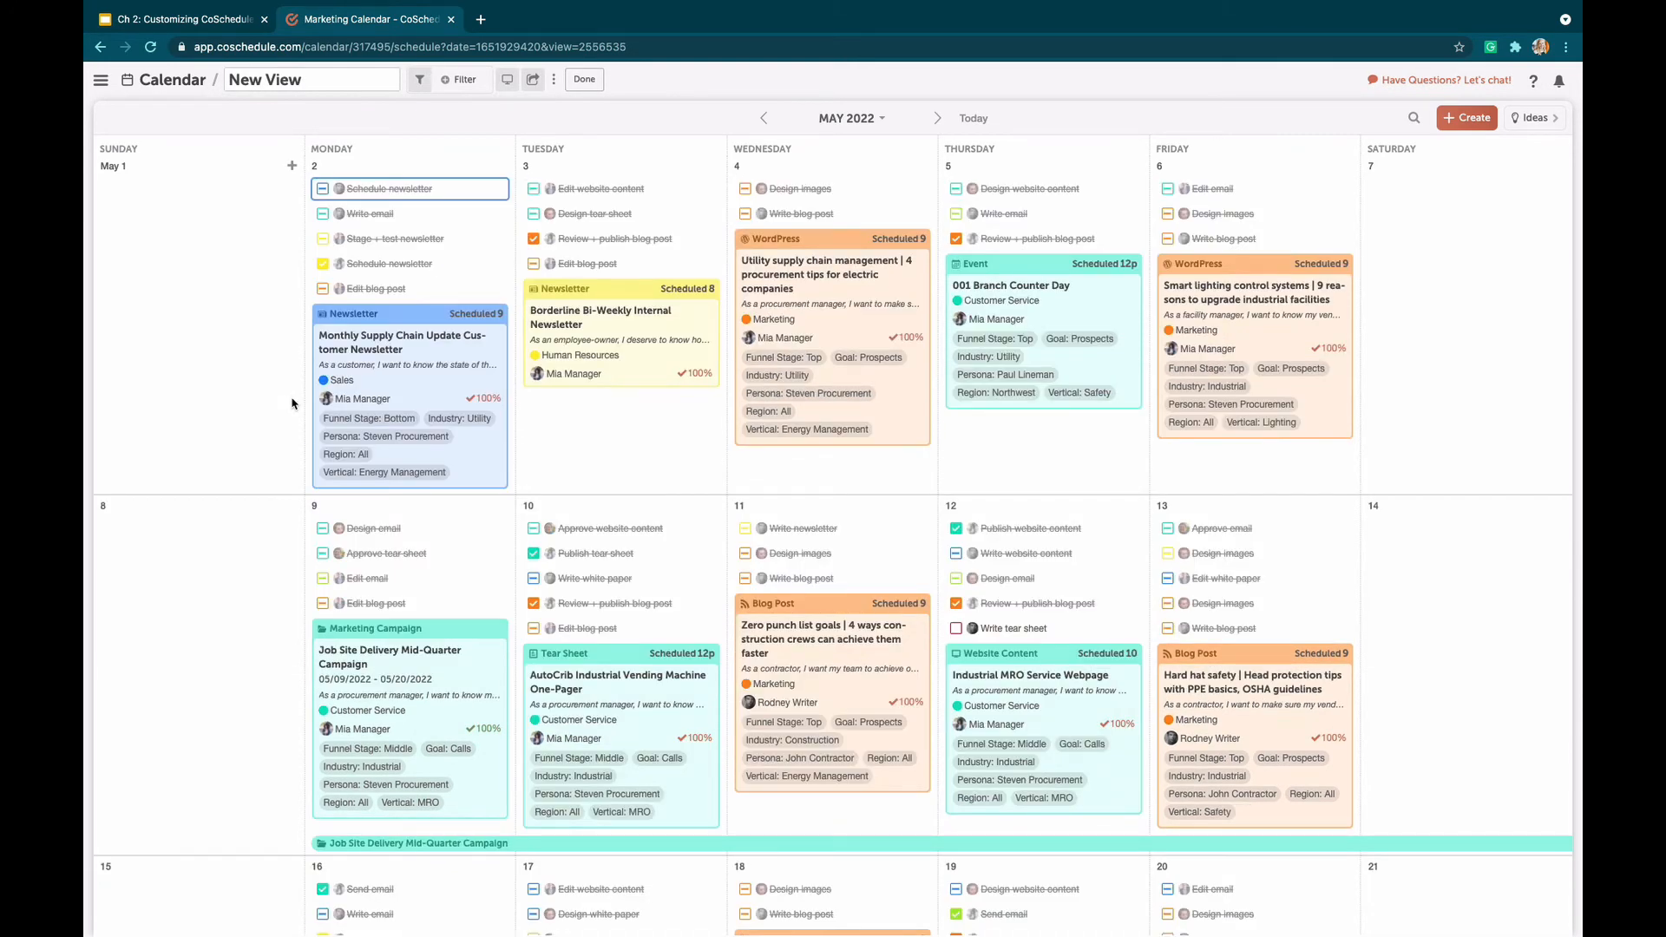
pyautogui.click(299, 78)
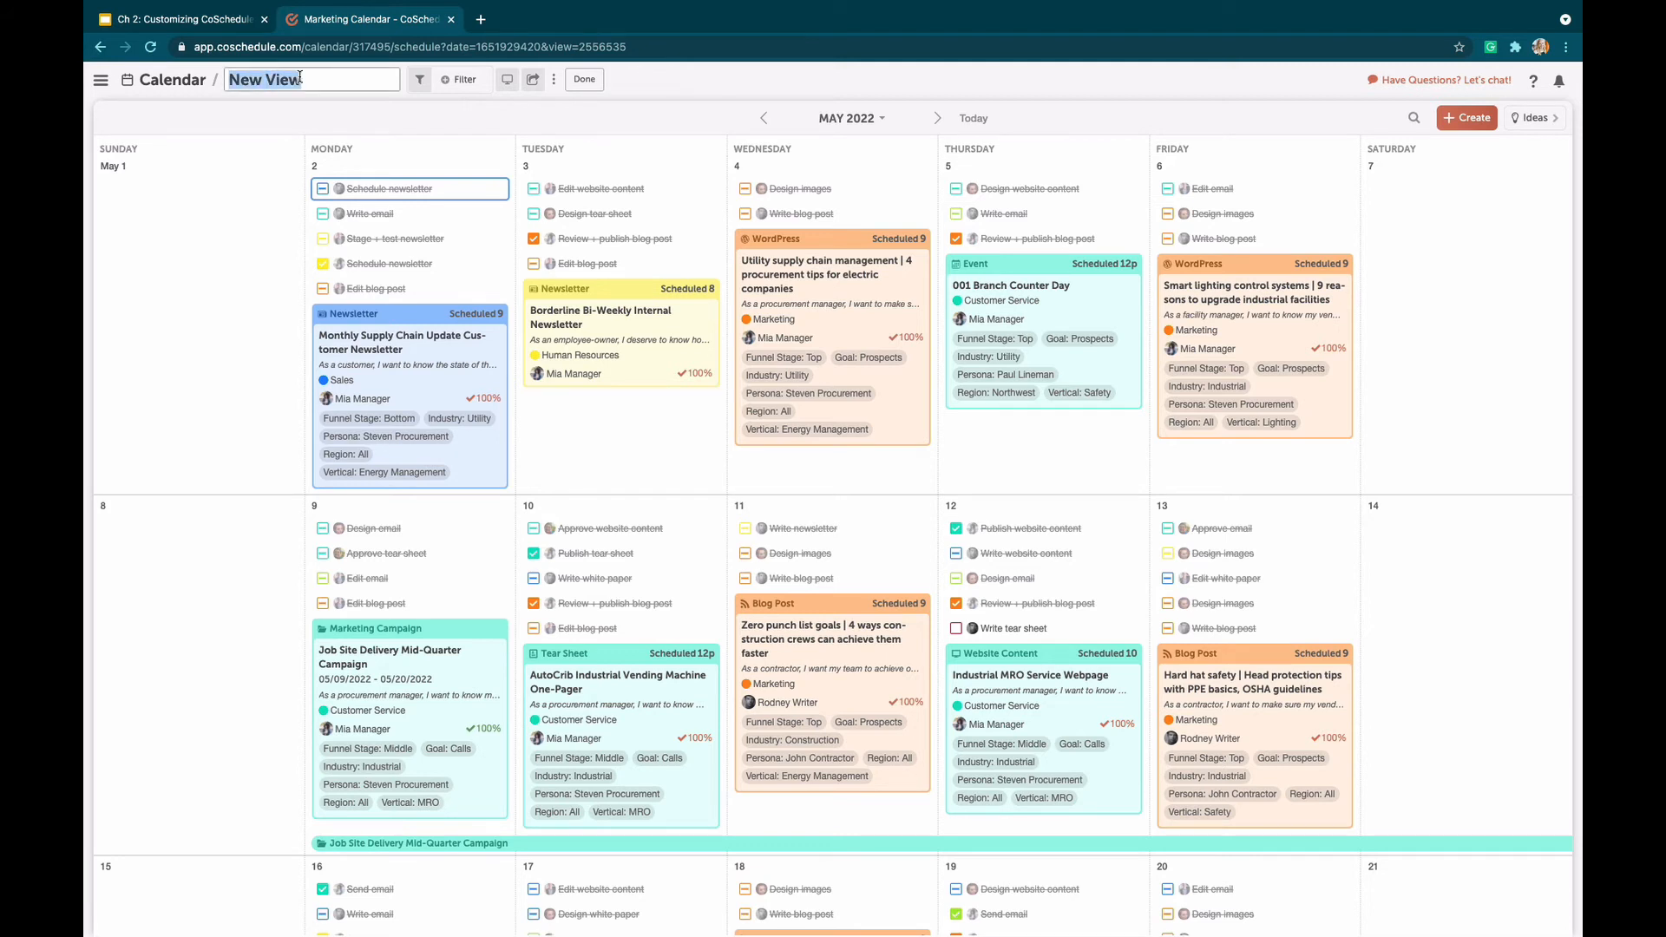
pyautogui.write('Emails')
# Filter the Emails view by the Email Marketing project type
pyautogui.click(467, 80)
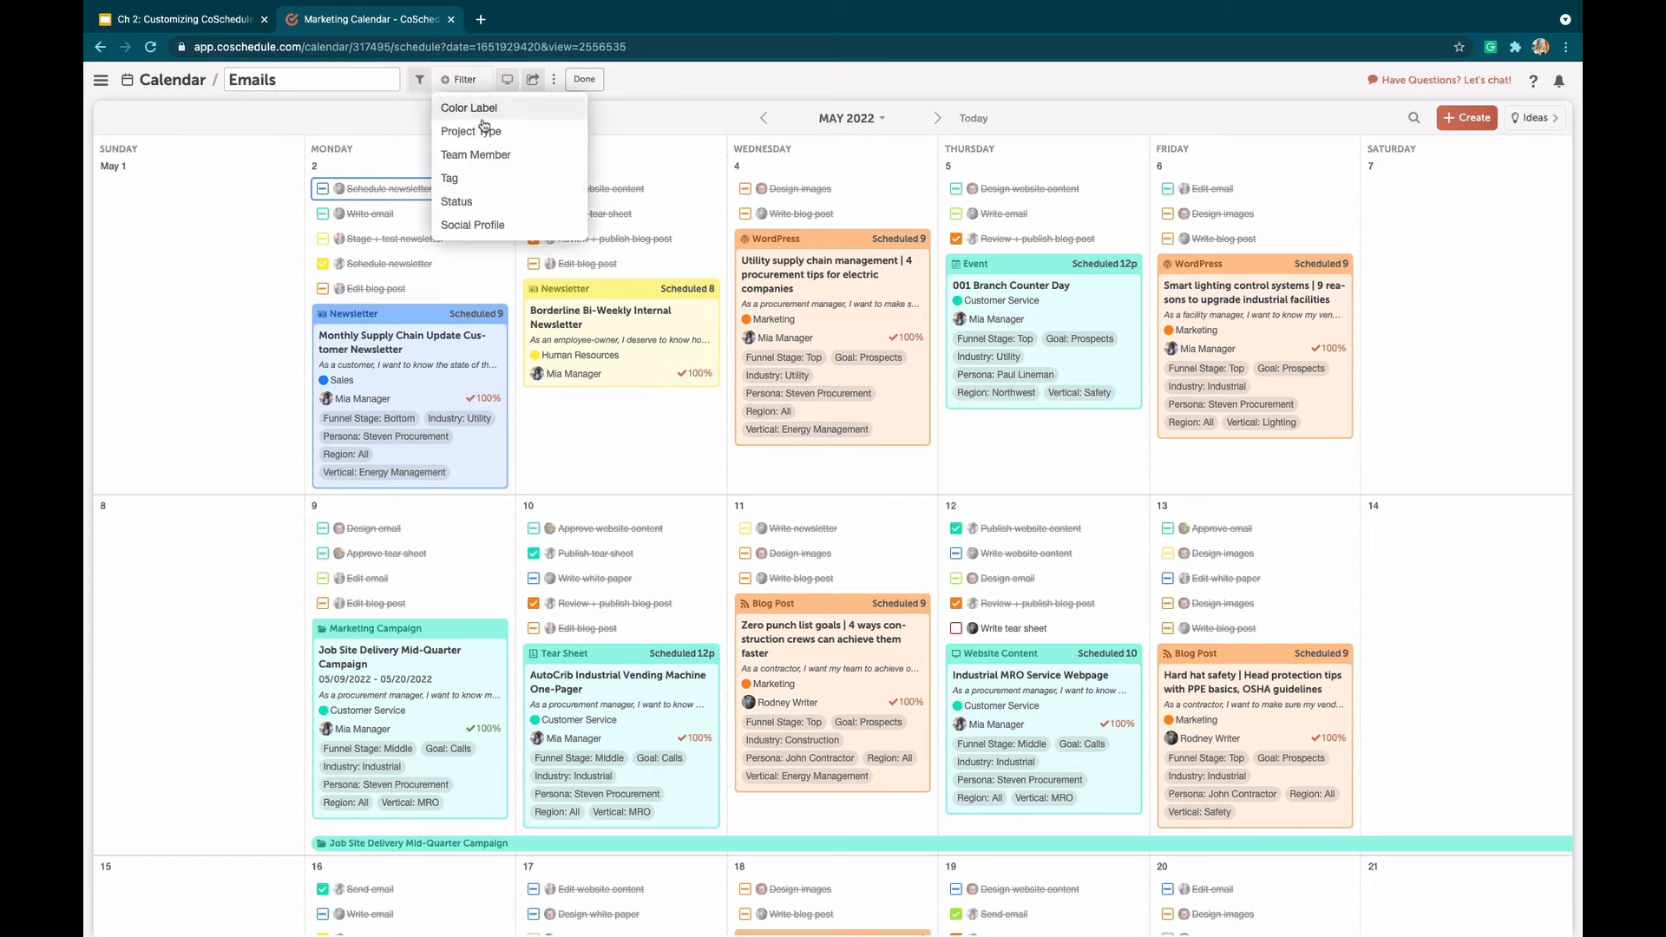
pyautogui.click(489, 133)
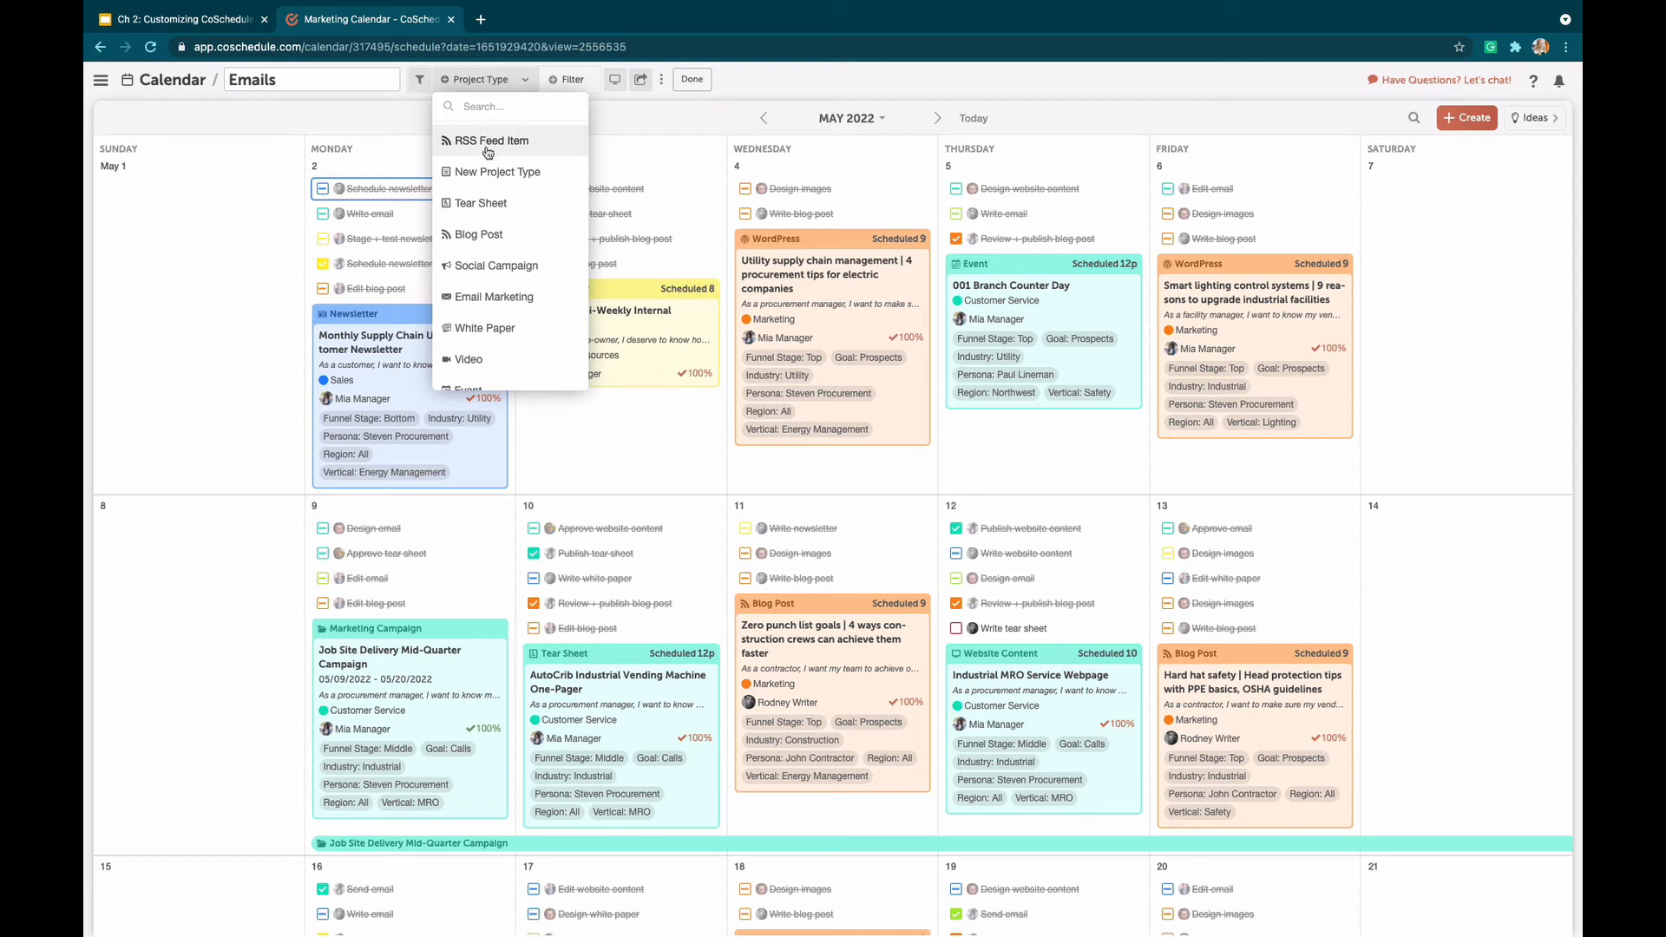
pyautogui.click(518, 298)
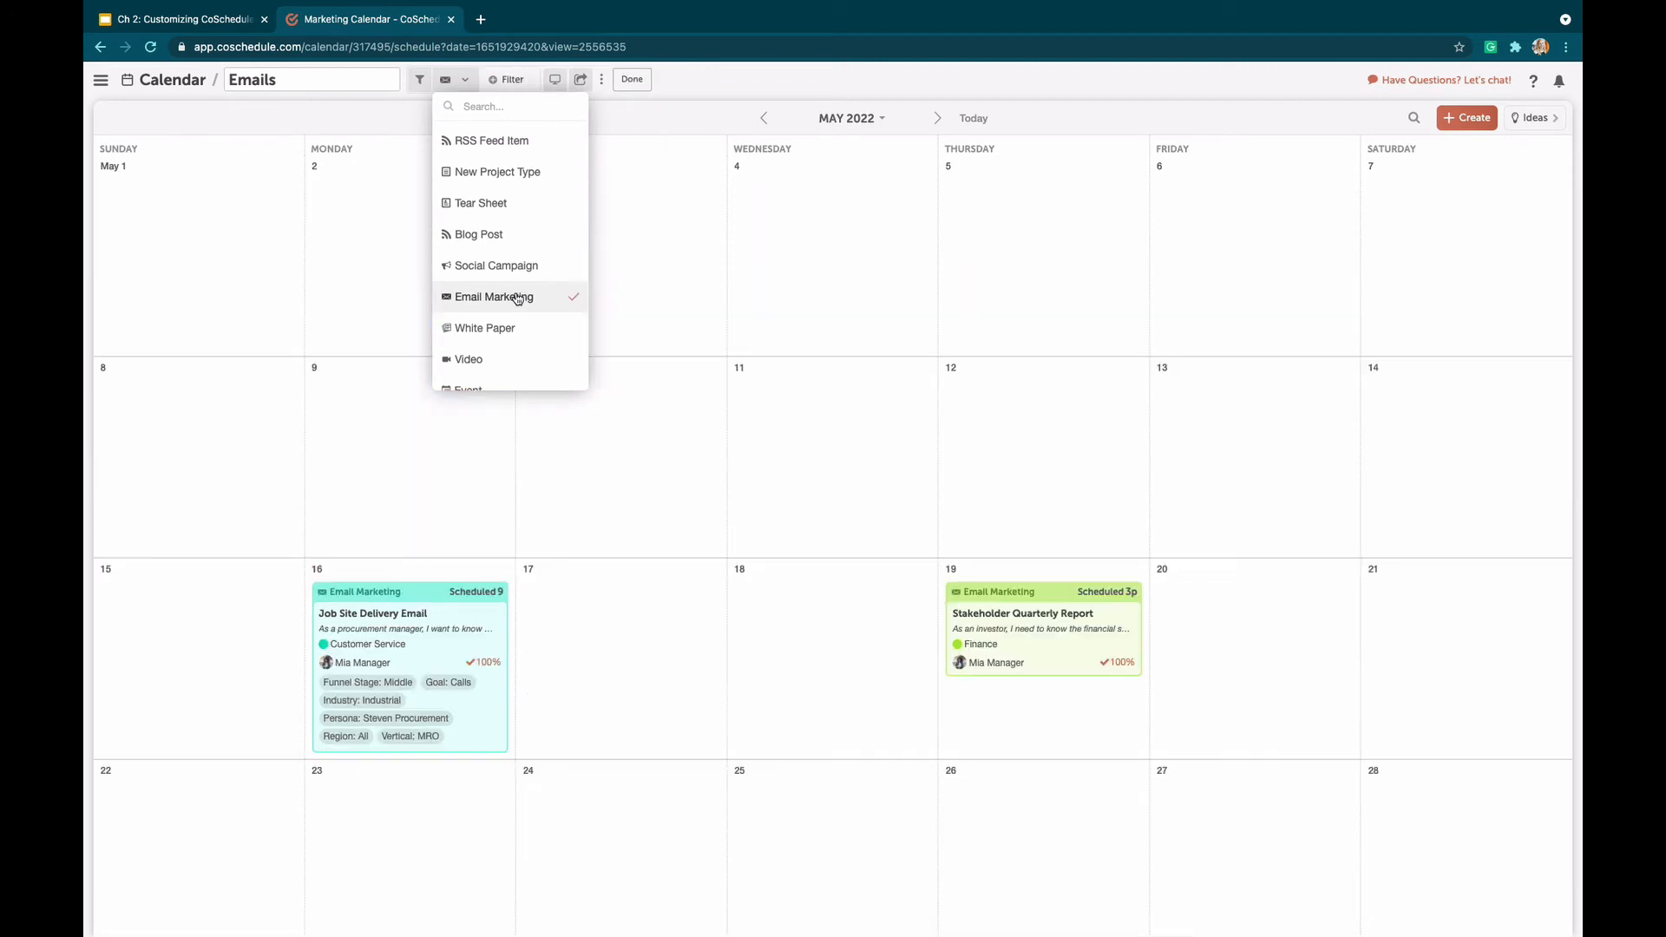